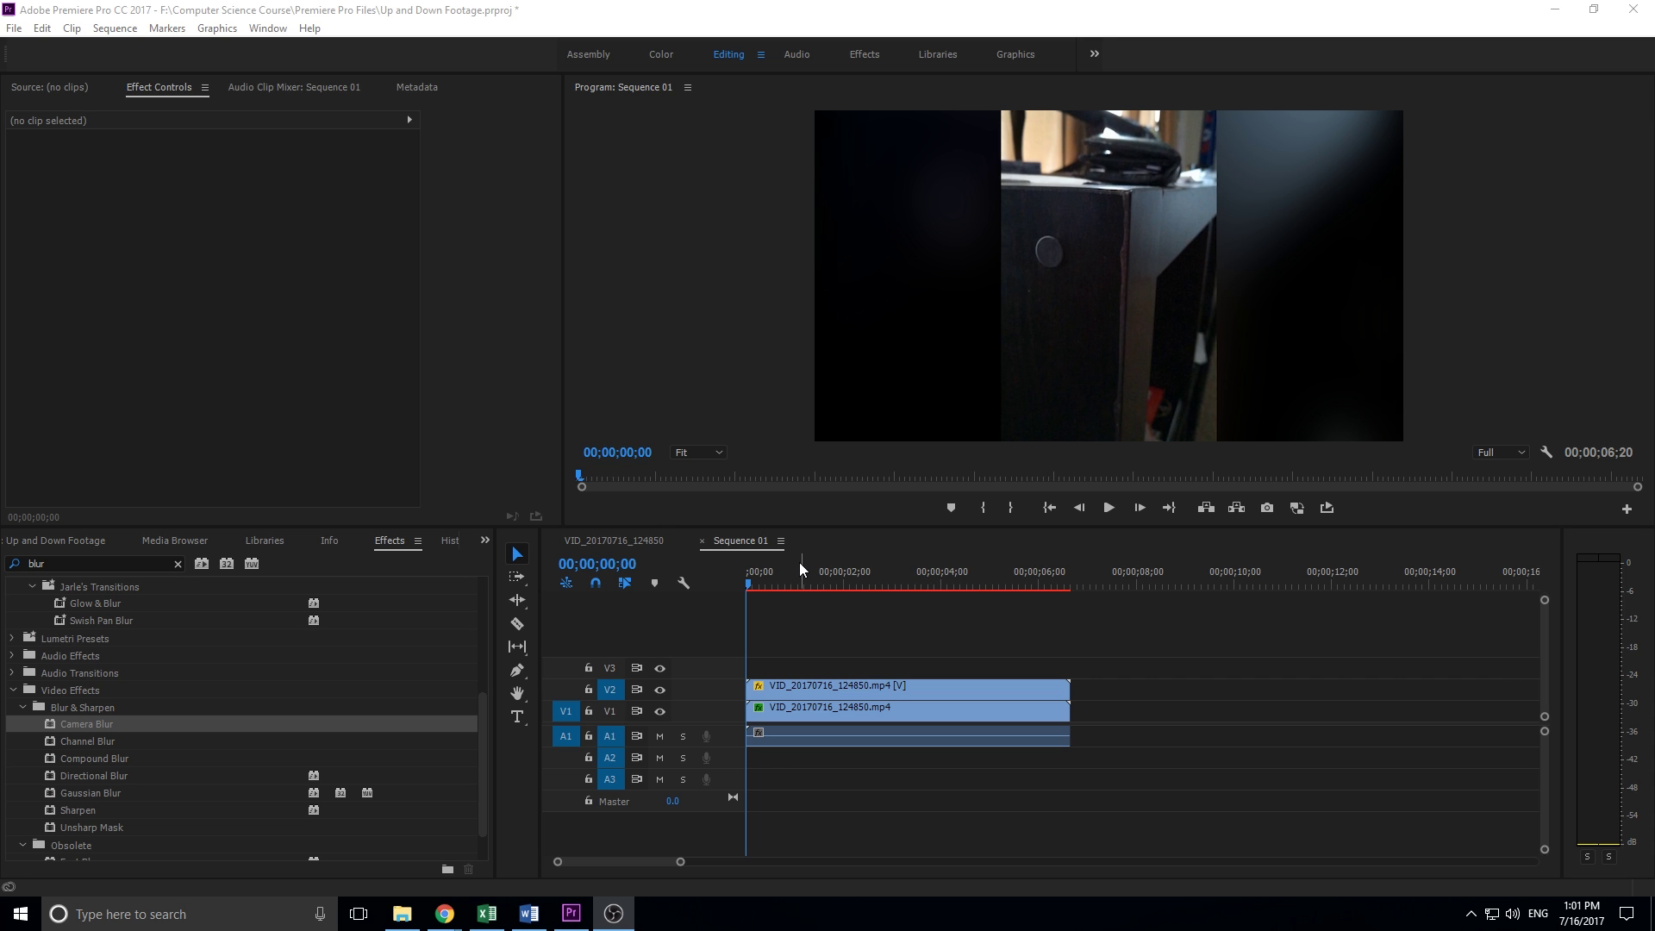
Preview the finished vertical-footage composition in Sequence 01 from about two seconds into the timeline.
drag(783, 566, 860, 572)
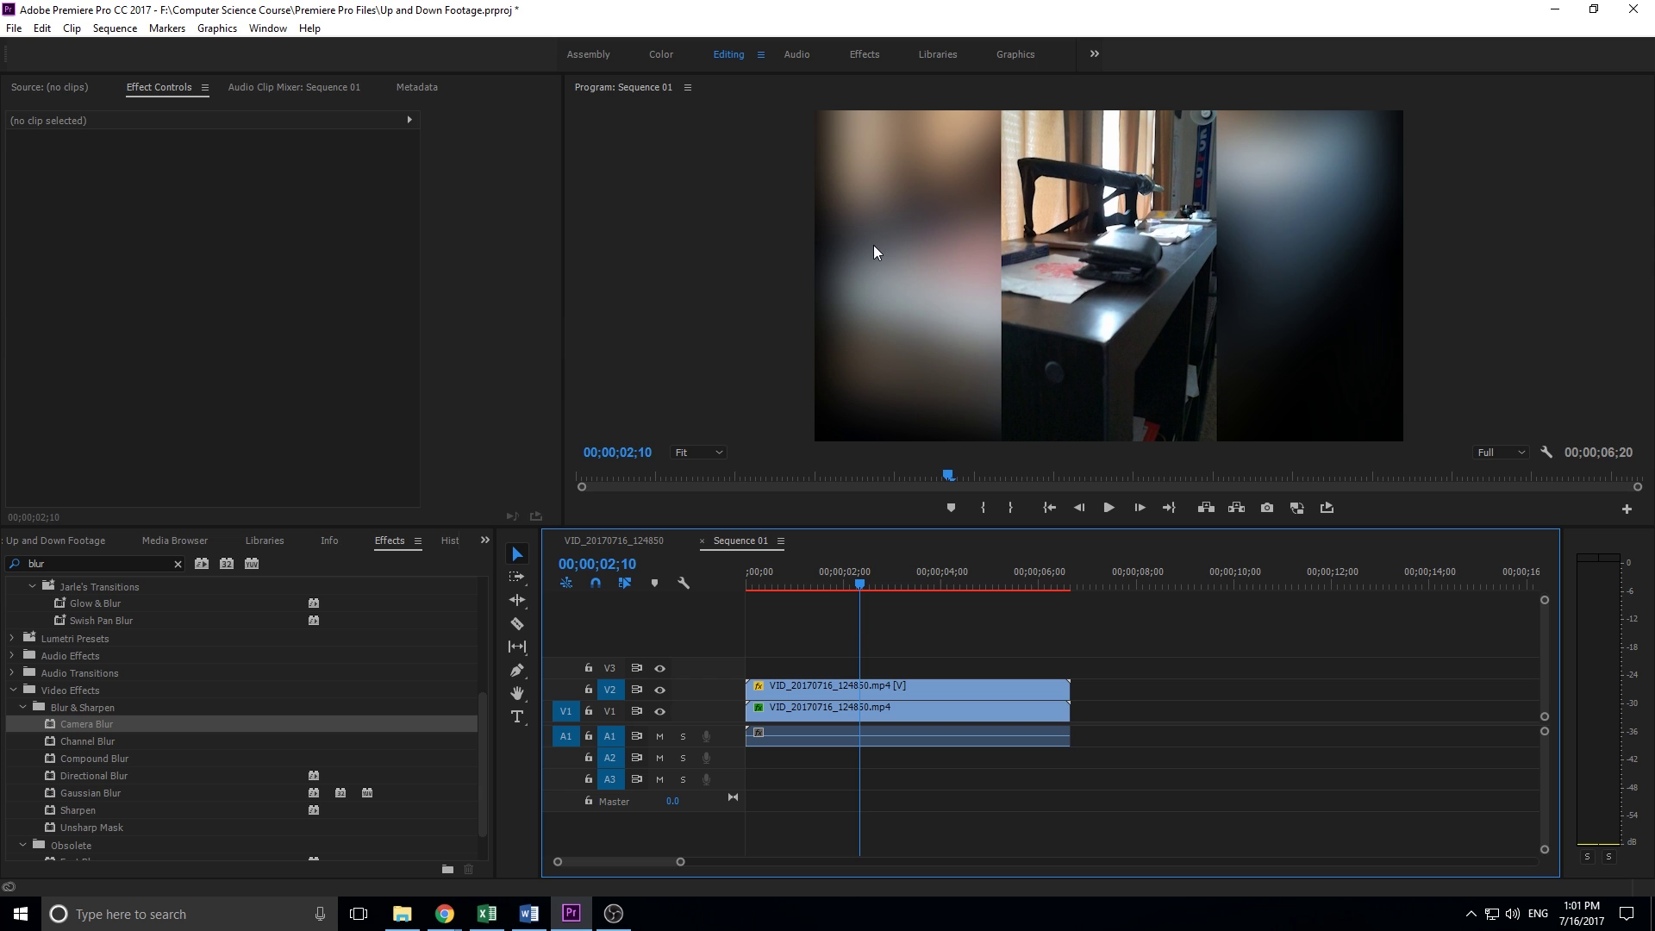
key(space)
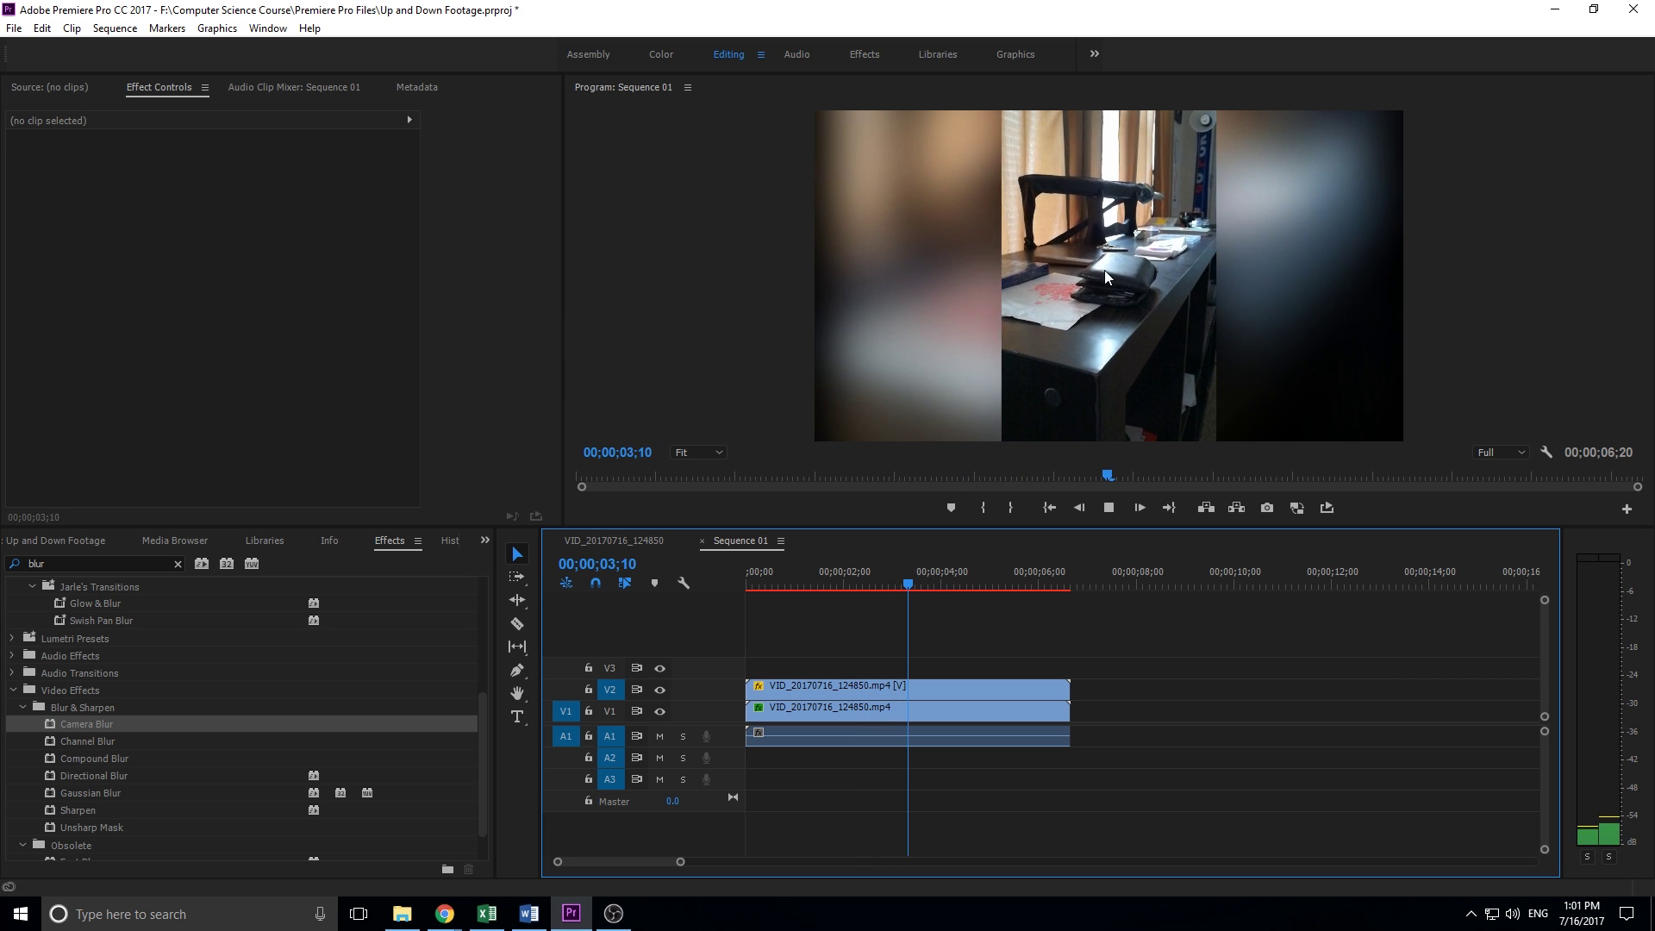
key(space)
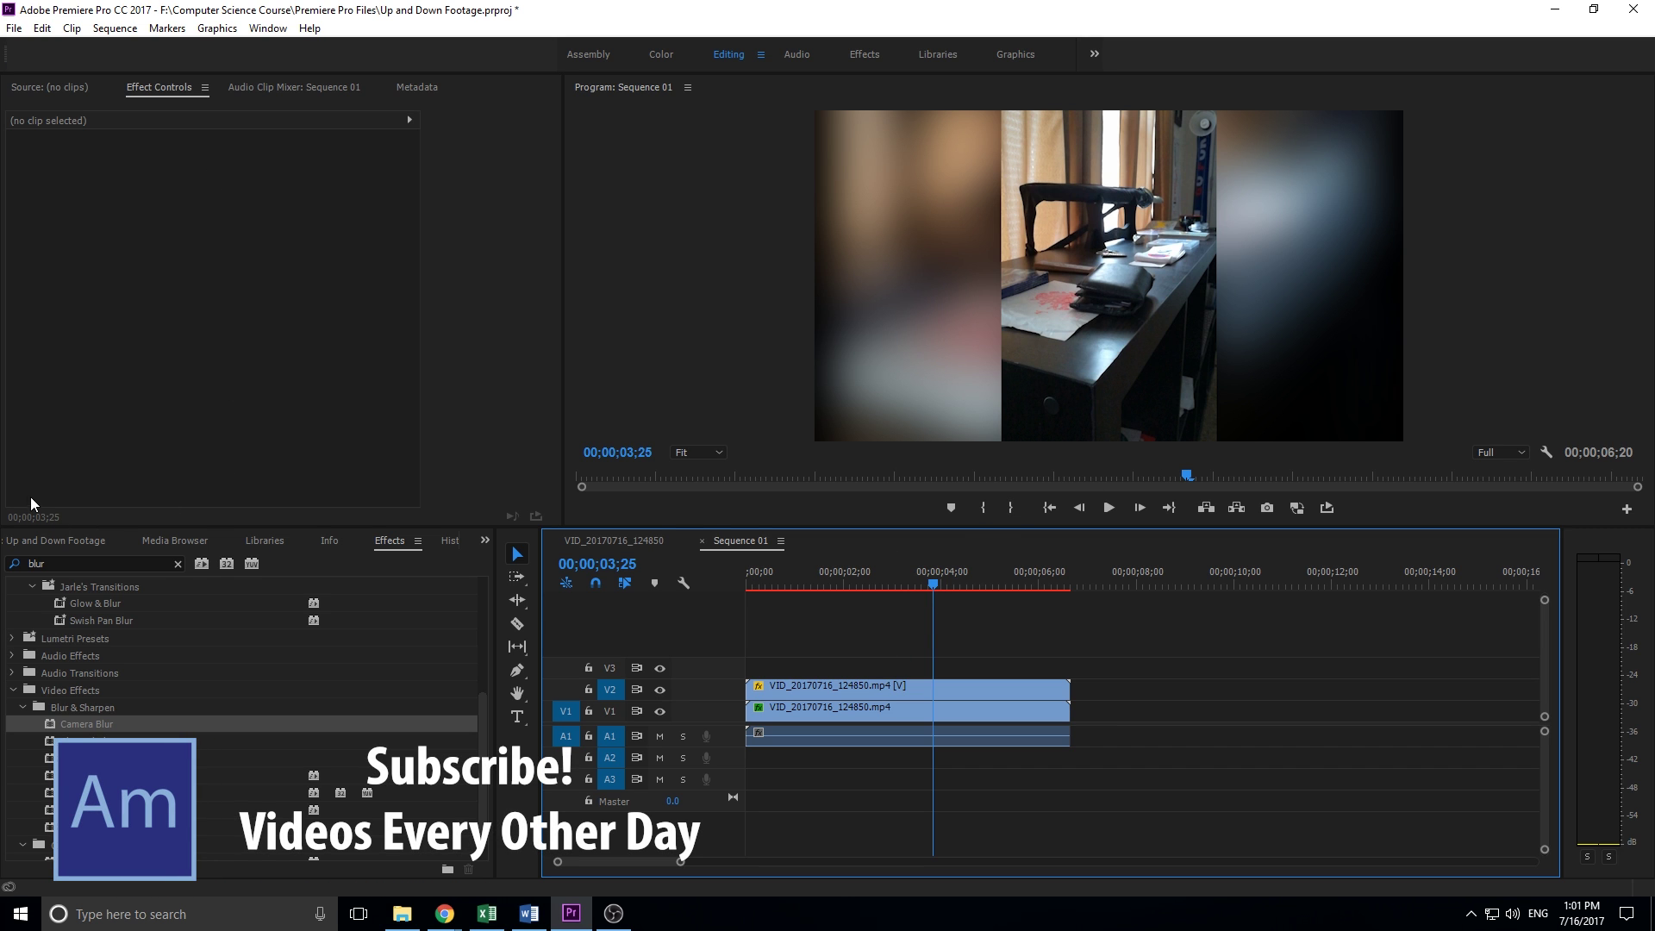
Close Sequence 01 and check the frame size in the settings of the VID_20170716_124850 sequence.
click(59, 540)
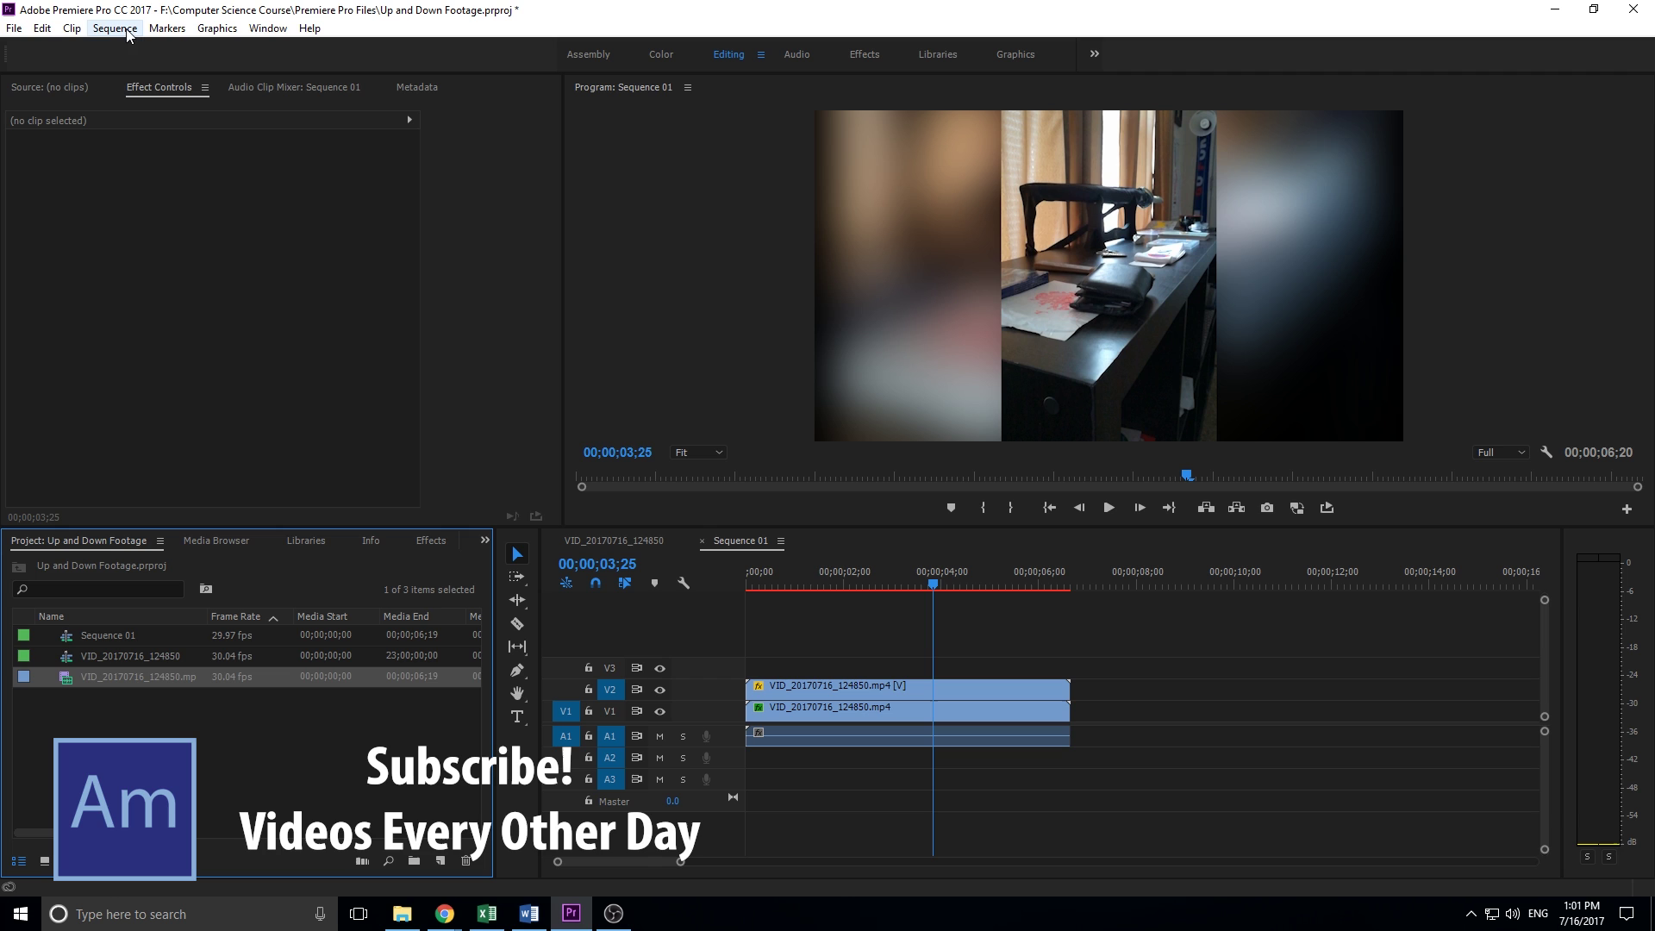
click(702, 540)
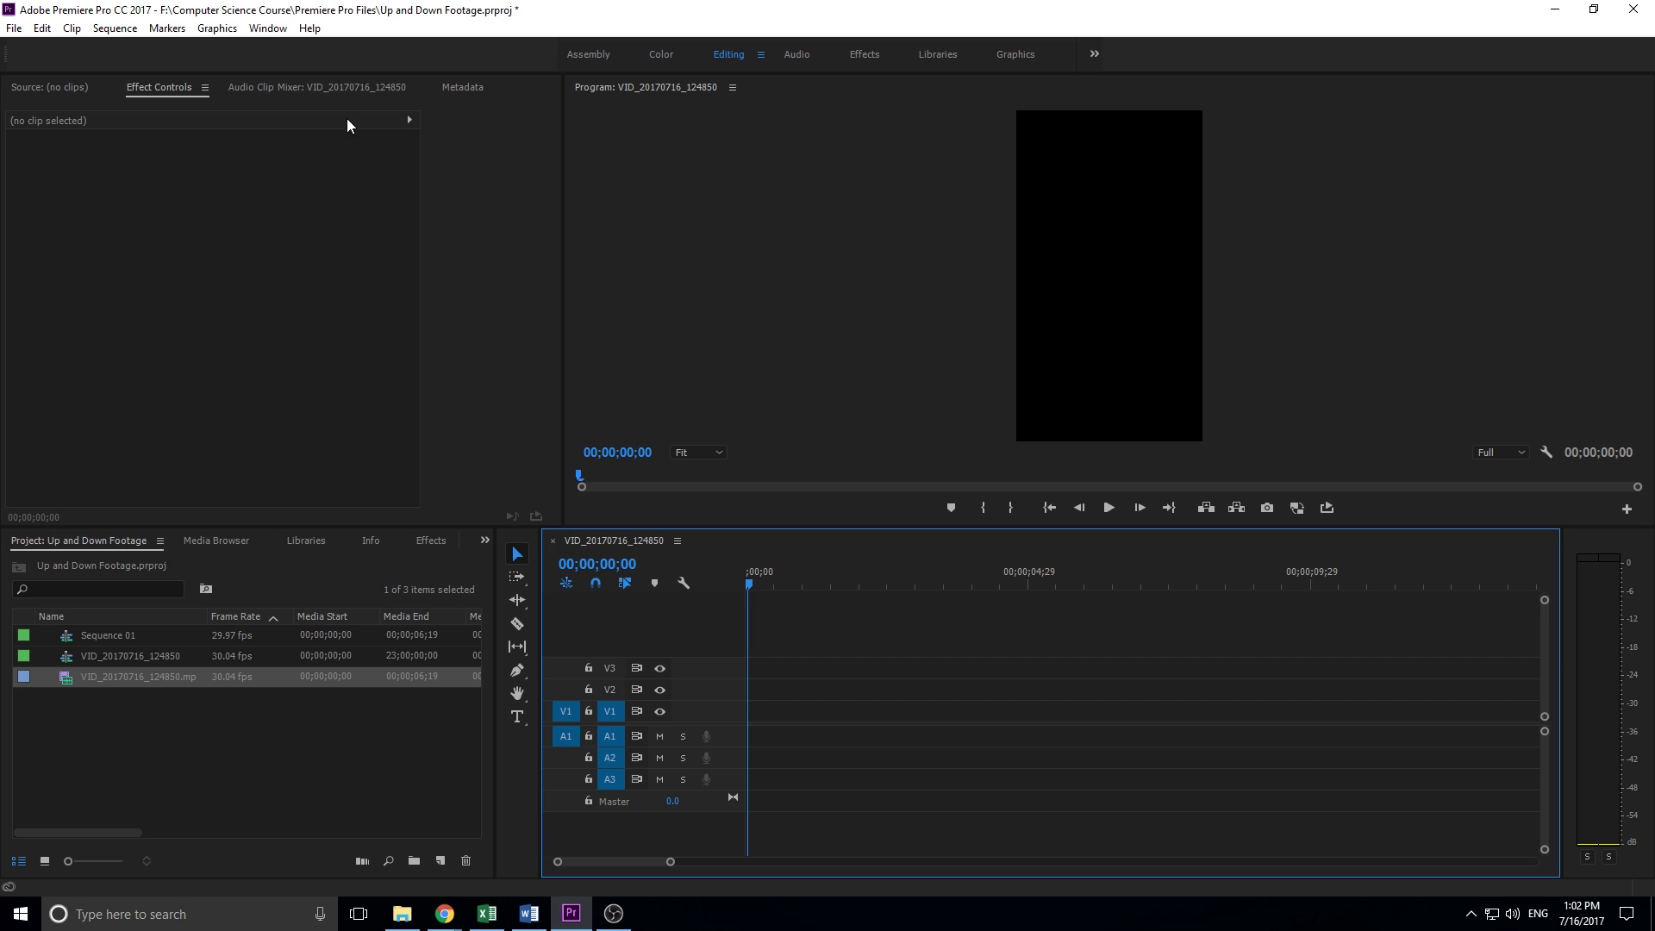
click(115, 29)
click(129, 49)
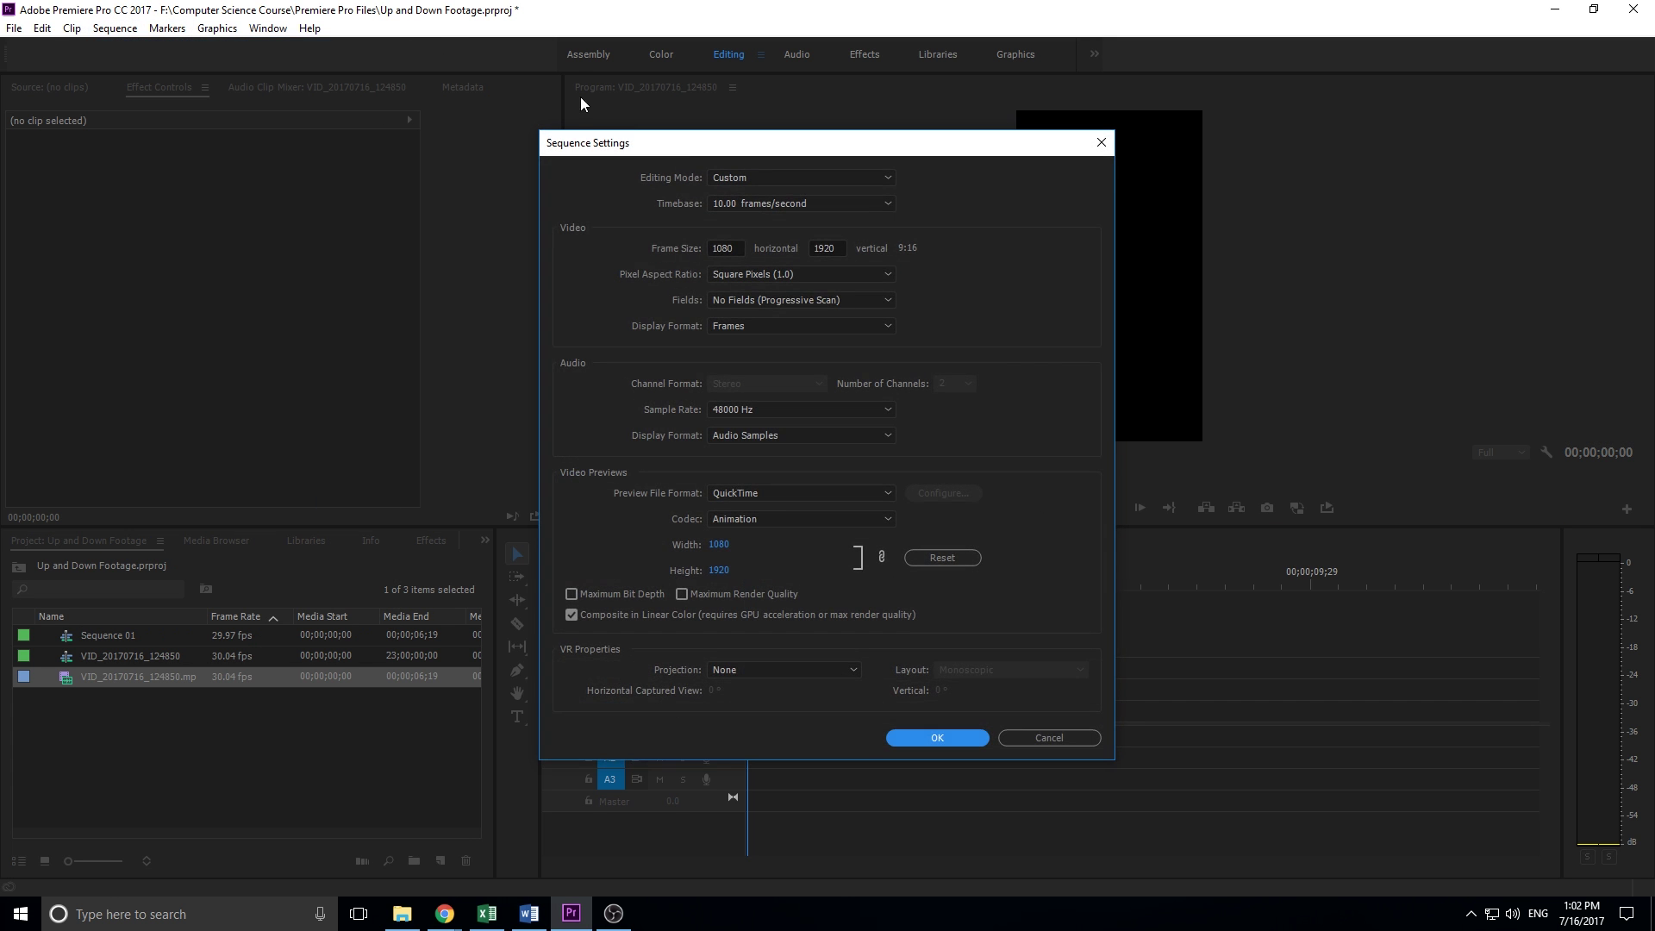
click(1065, 746)
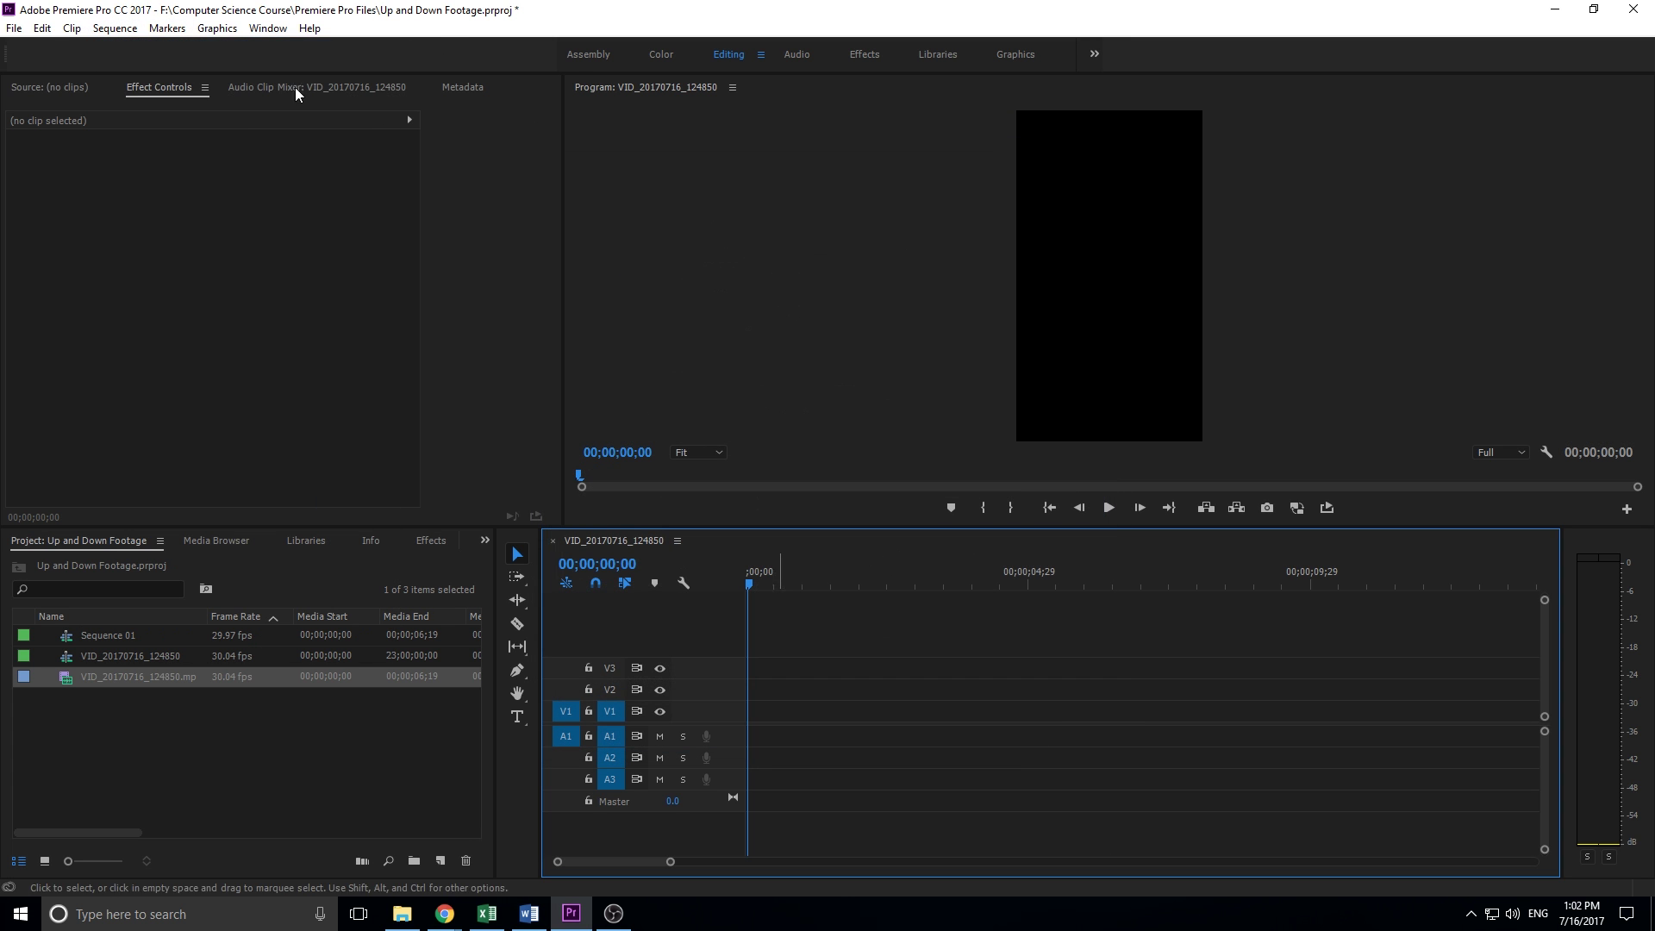
Create a new sequence from the DSLR 1080p30 preset and review its frame size in the sequence settings.
click(14, 29)
click(467, 91)
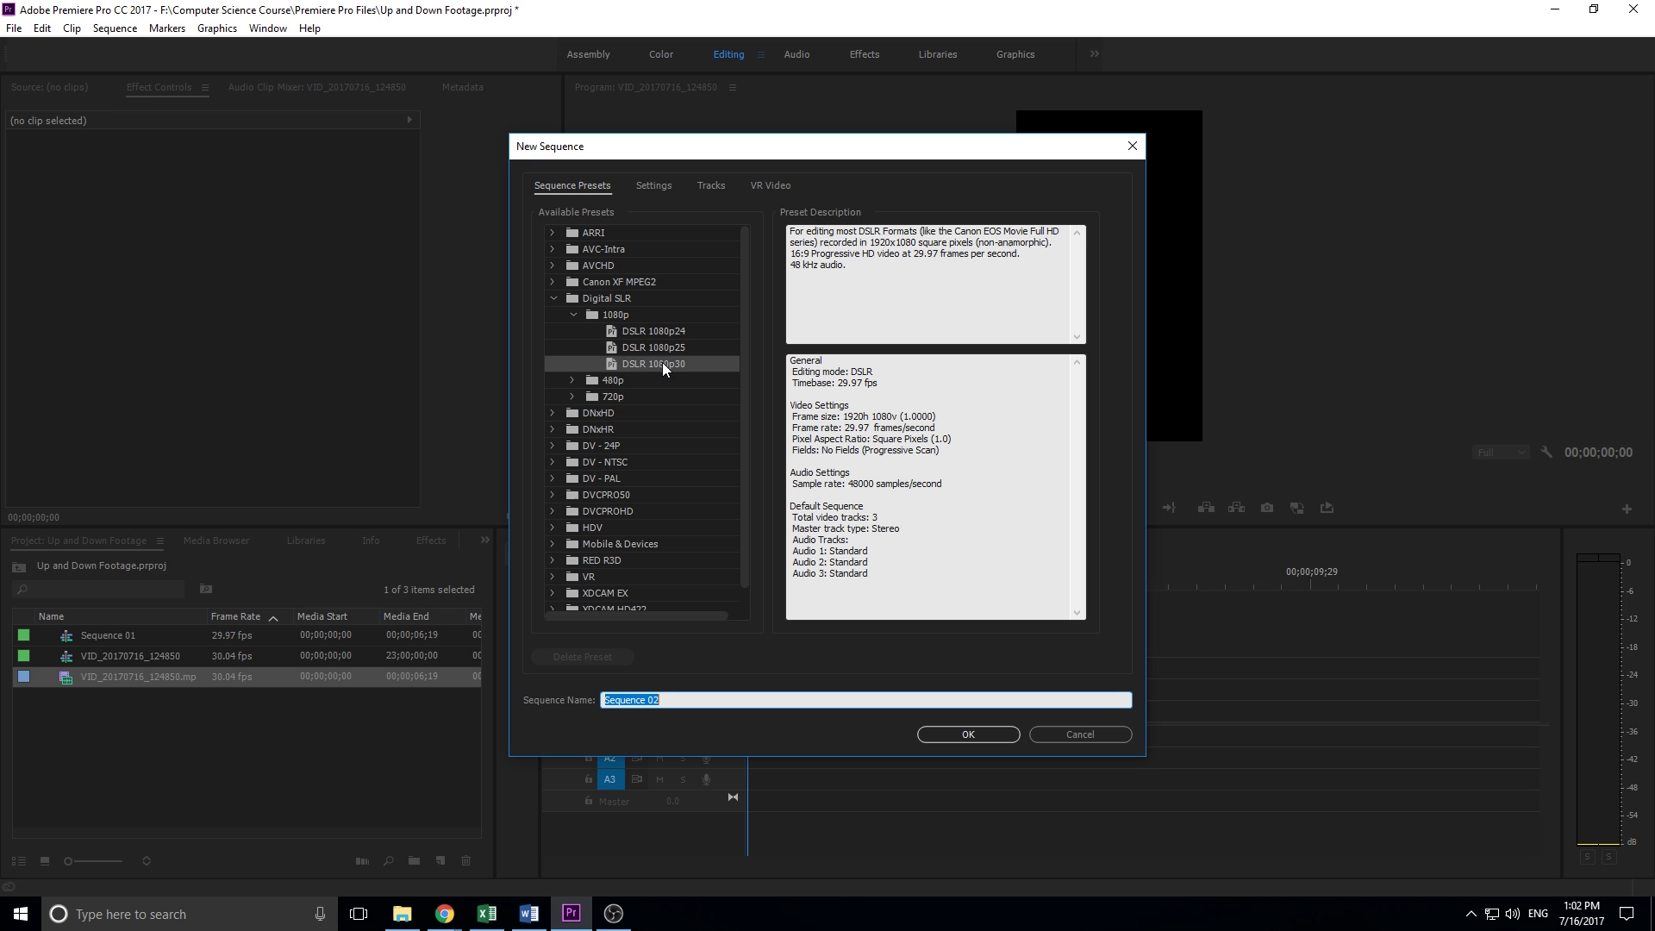
click(969, 731)
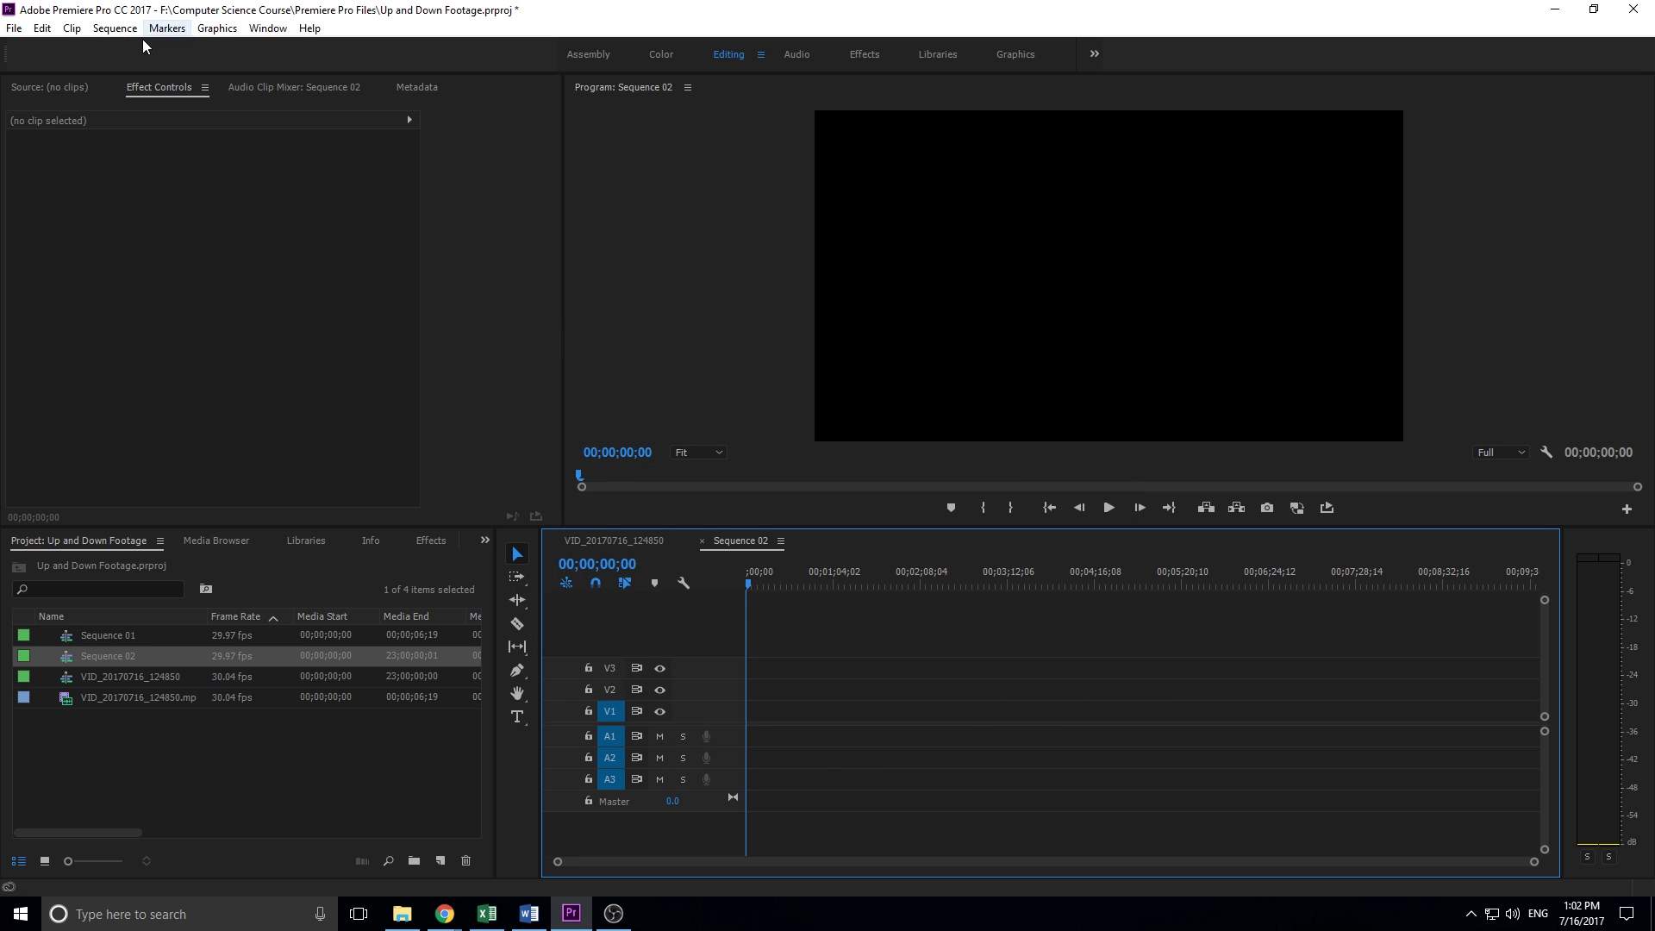
click(115, 28)
click(121, 57)
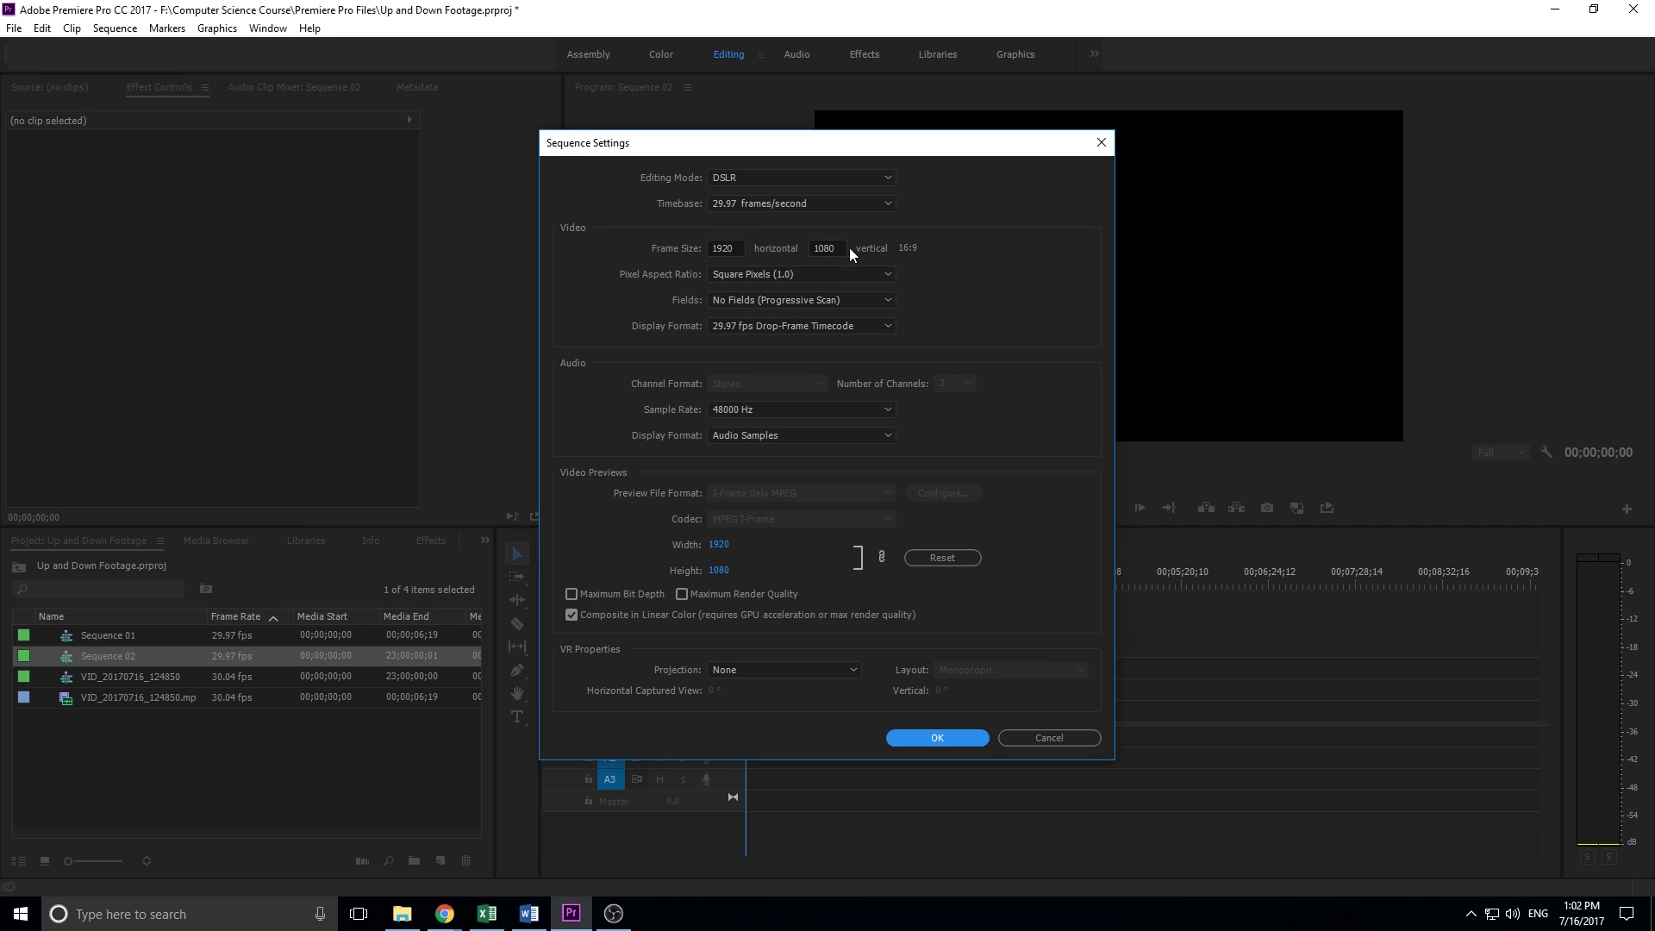
click(946, 736)
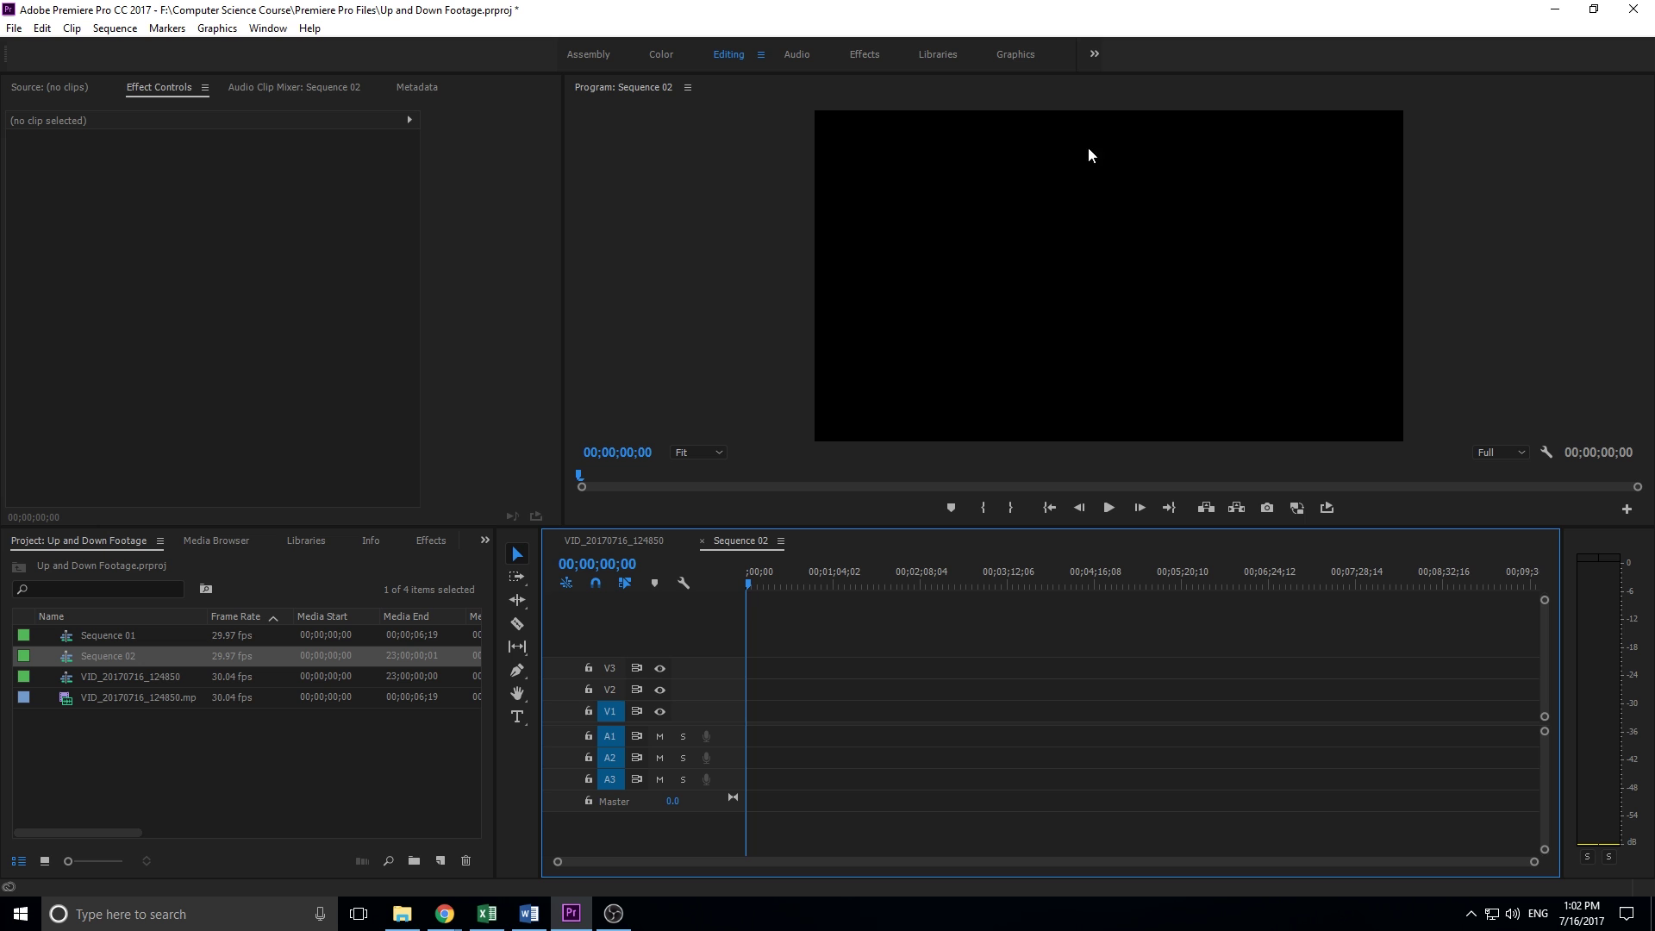
Place VID_20170716_124850.mp4 at the start of track V1 in Sequence 02, keeping the existing sequence settings.
click(91, 676)
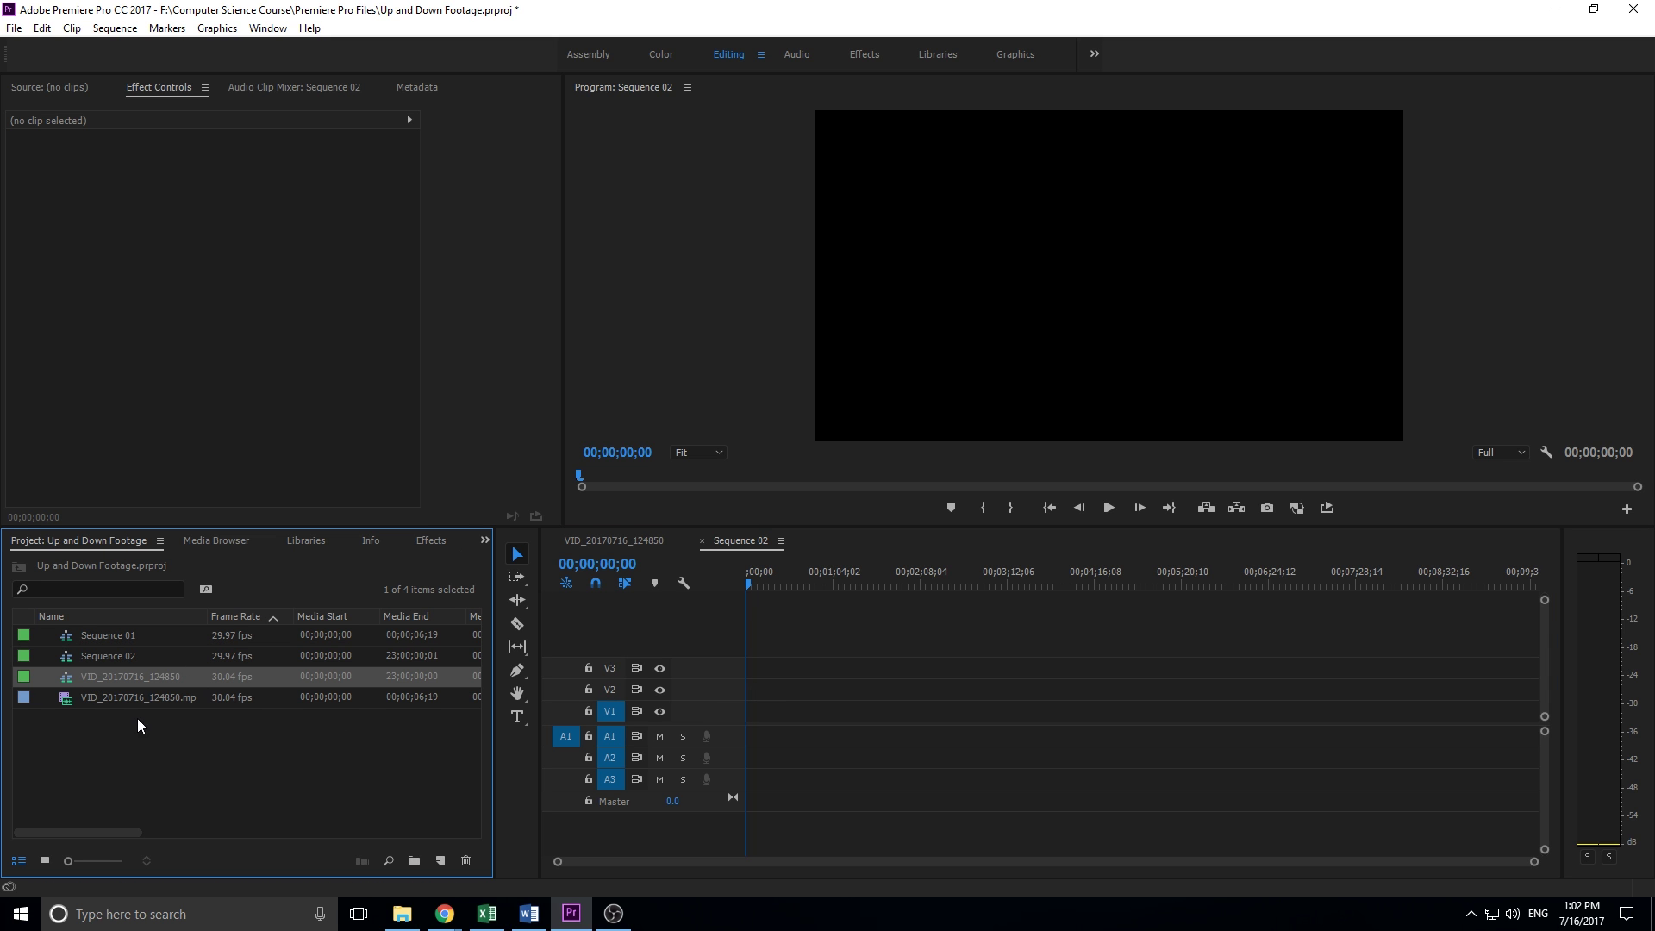
drag(138, 697, 774, 733)
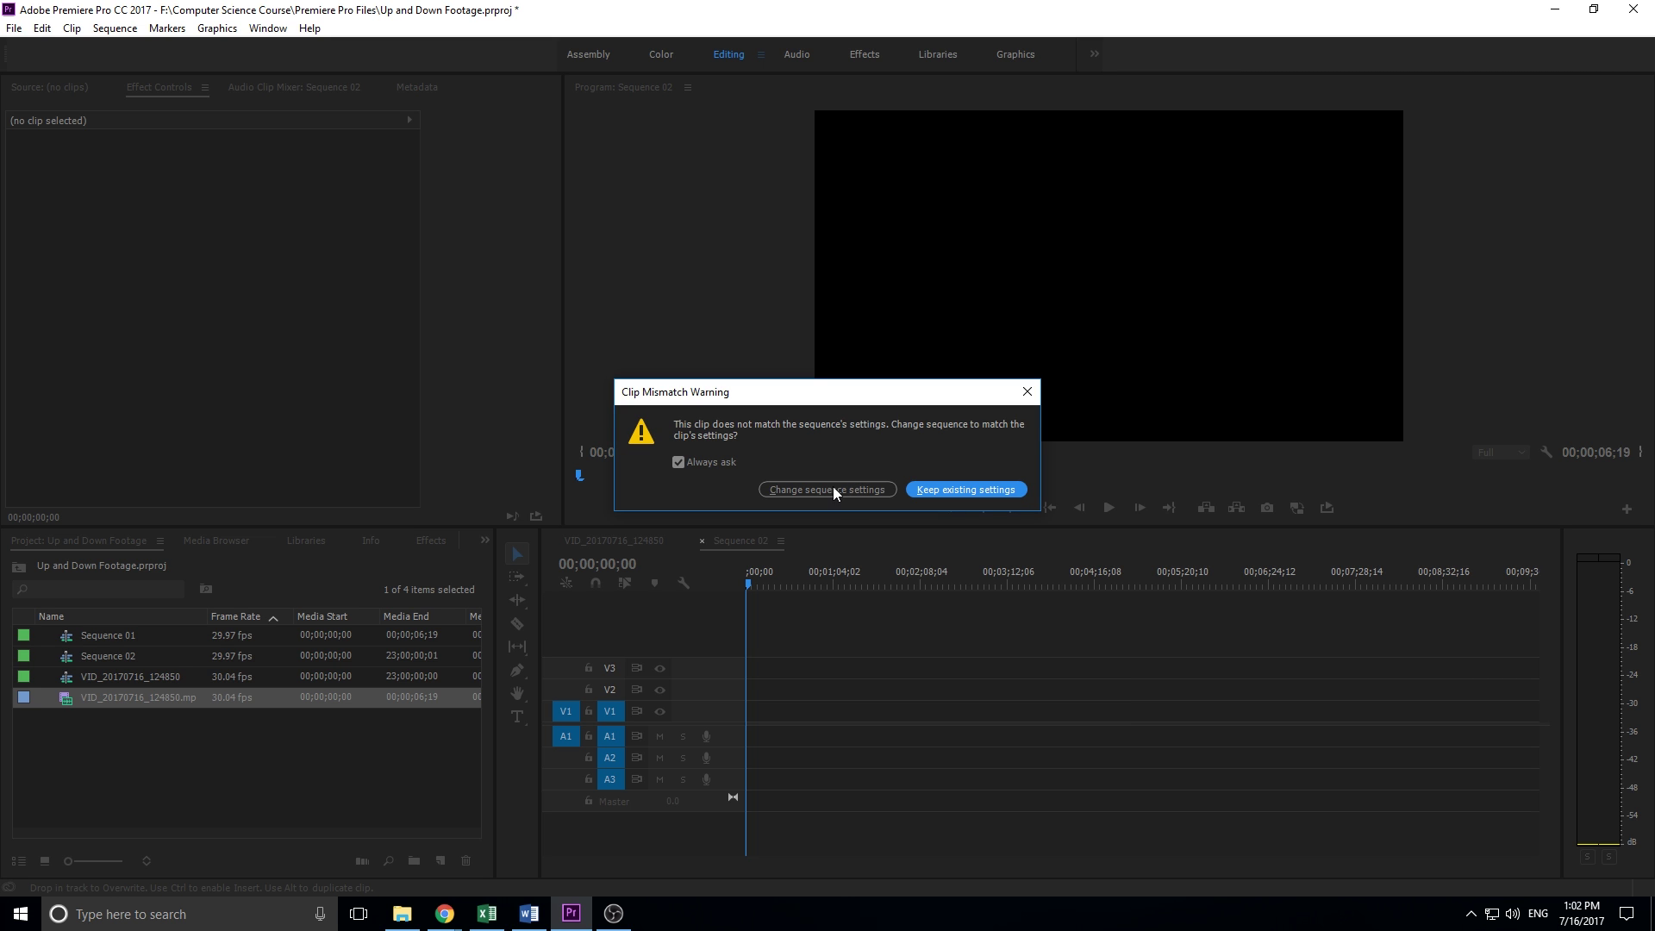
click(914, 489)
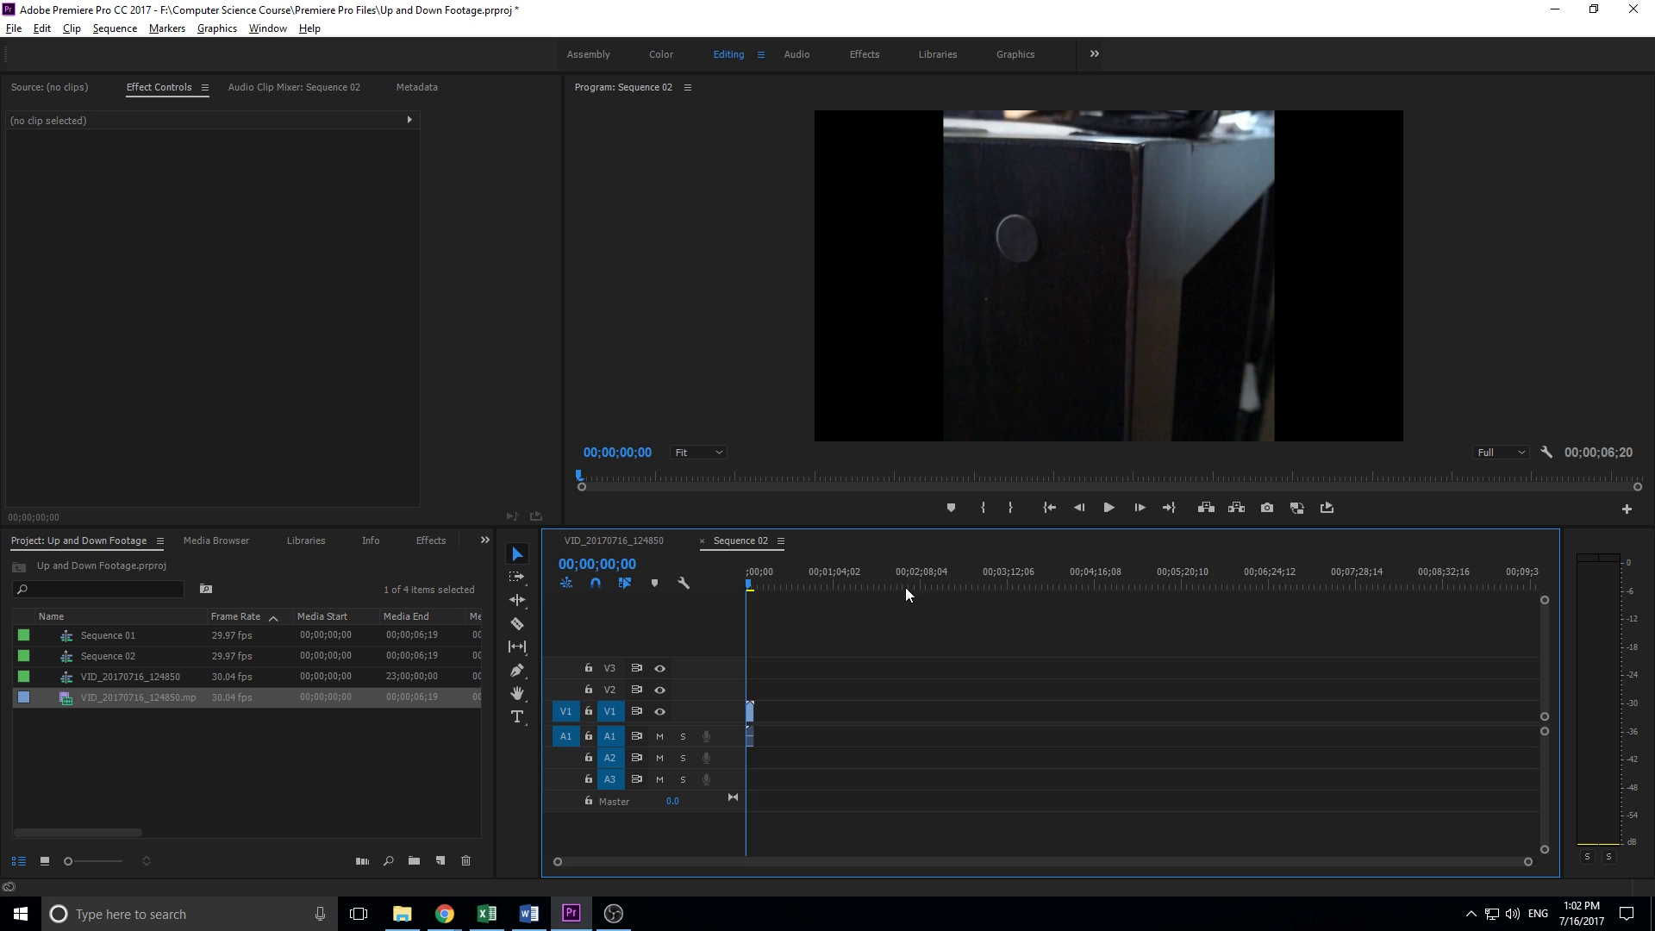
key(equal)
key(equal)
drag(779, 862, 671, 860)
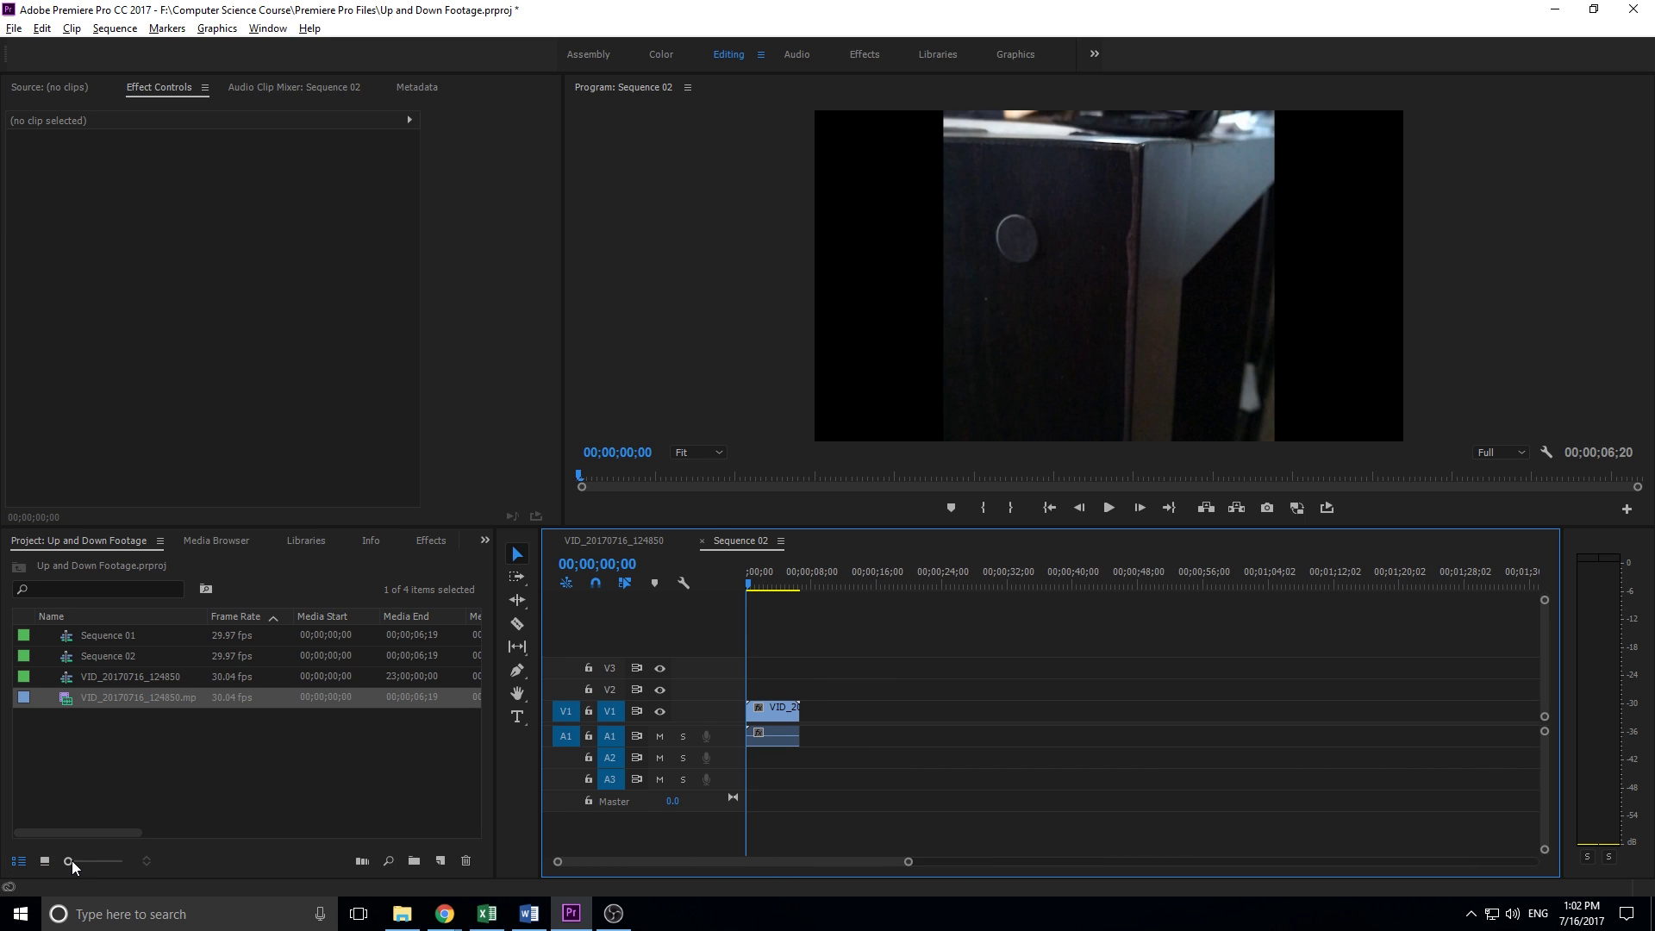
mouse_move(71, 862)
mouse_down()
mouse_move(118, 862)
mouse_move(93, 867)
mouse_up()
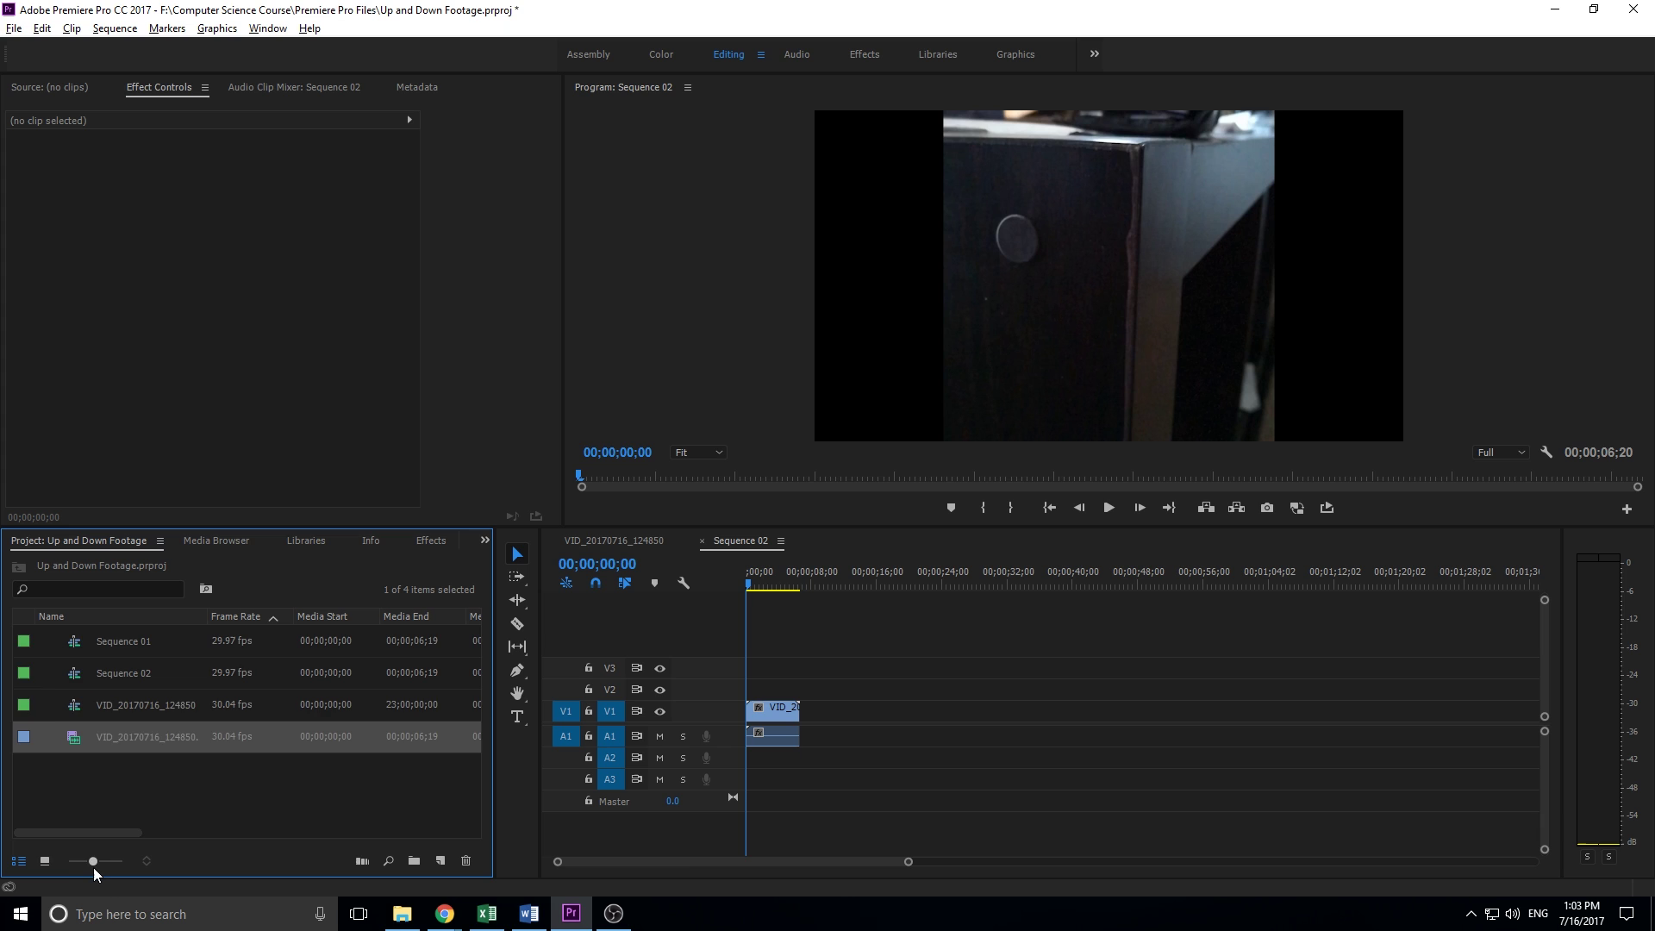
click(47, 861)
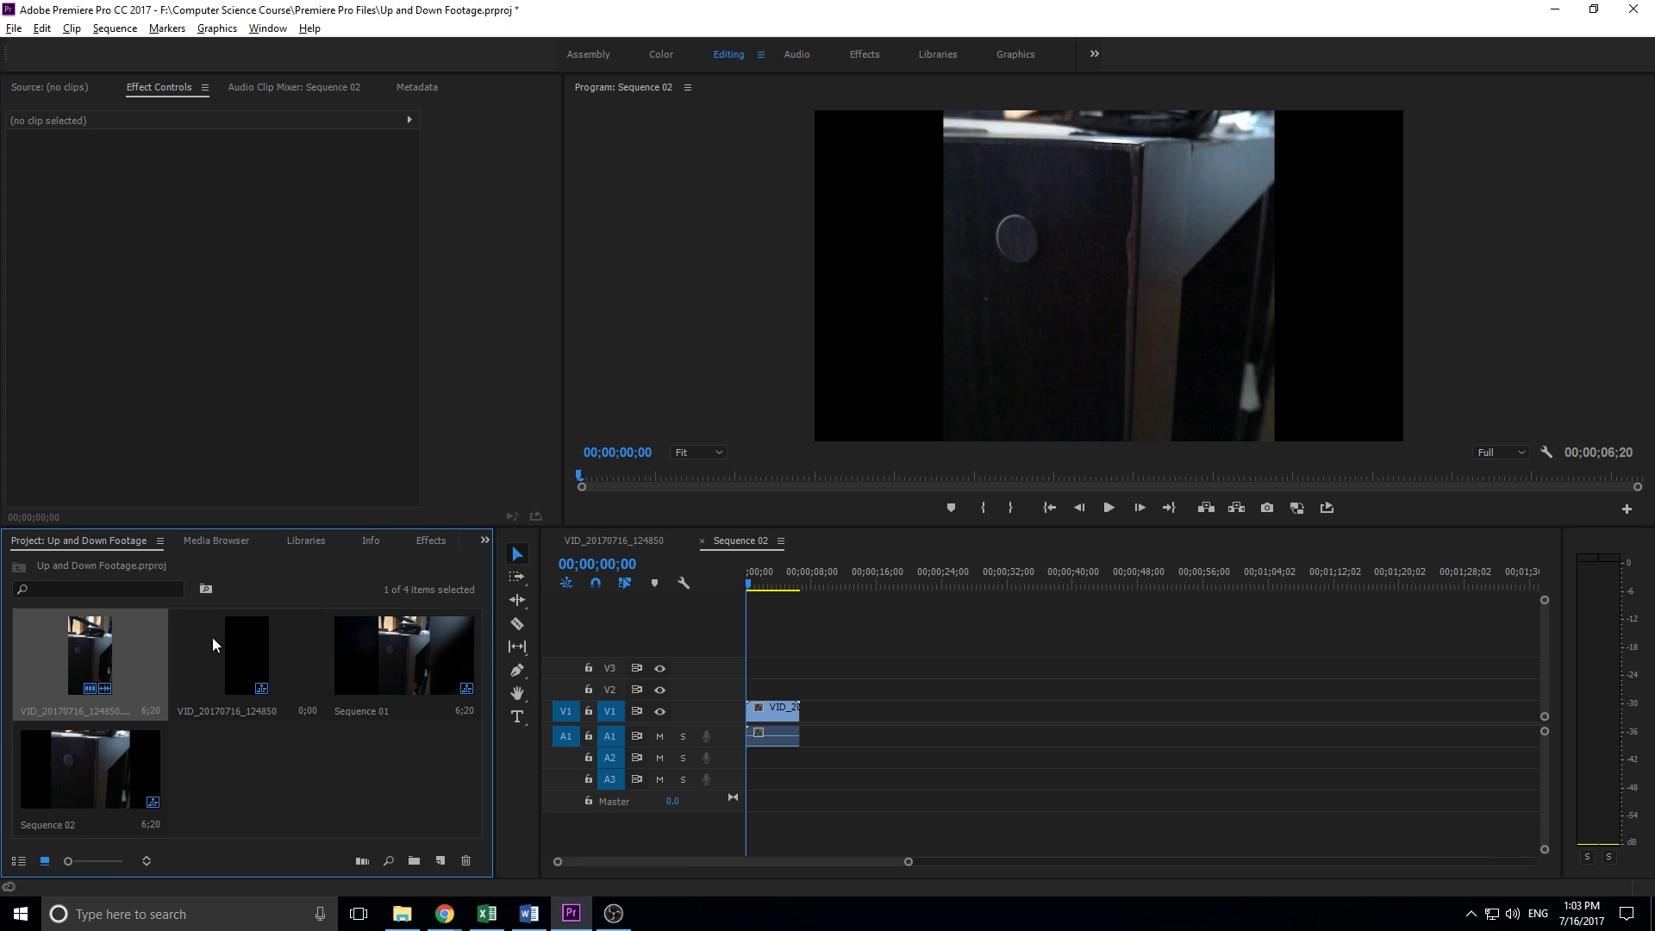
click(19, 860)
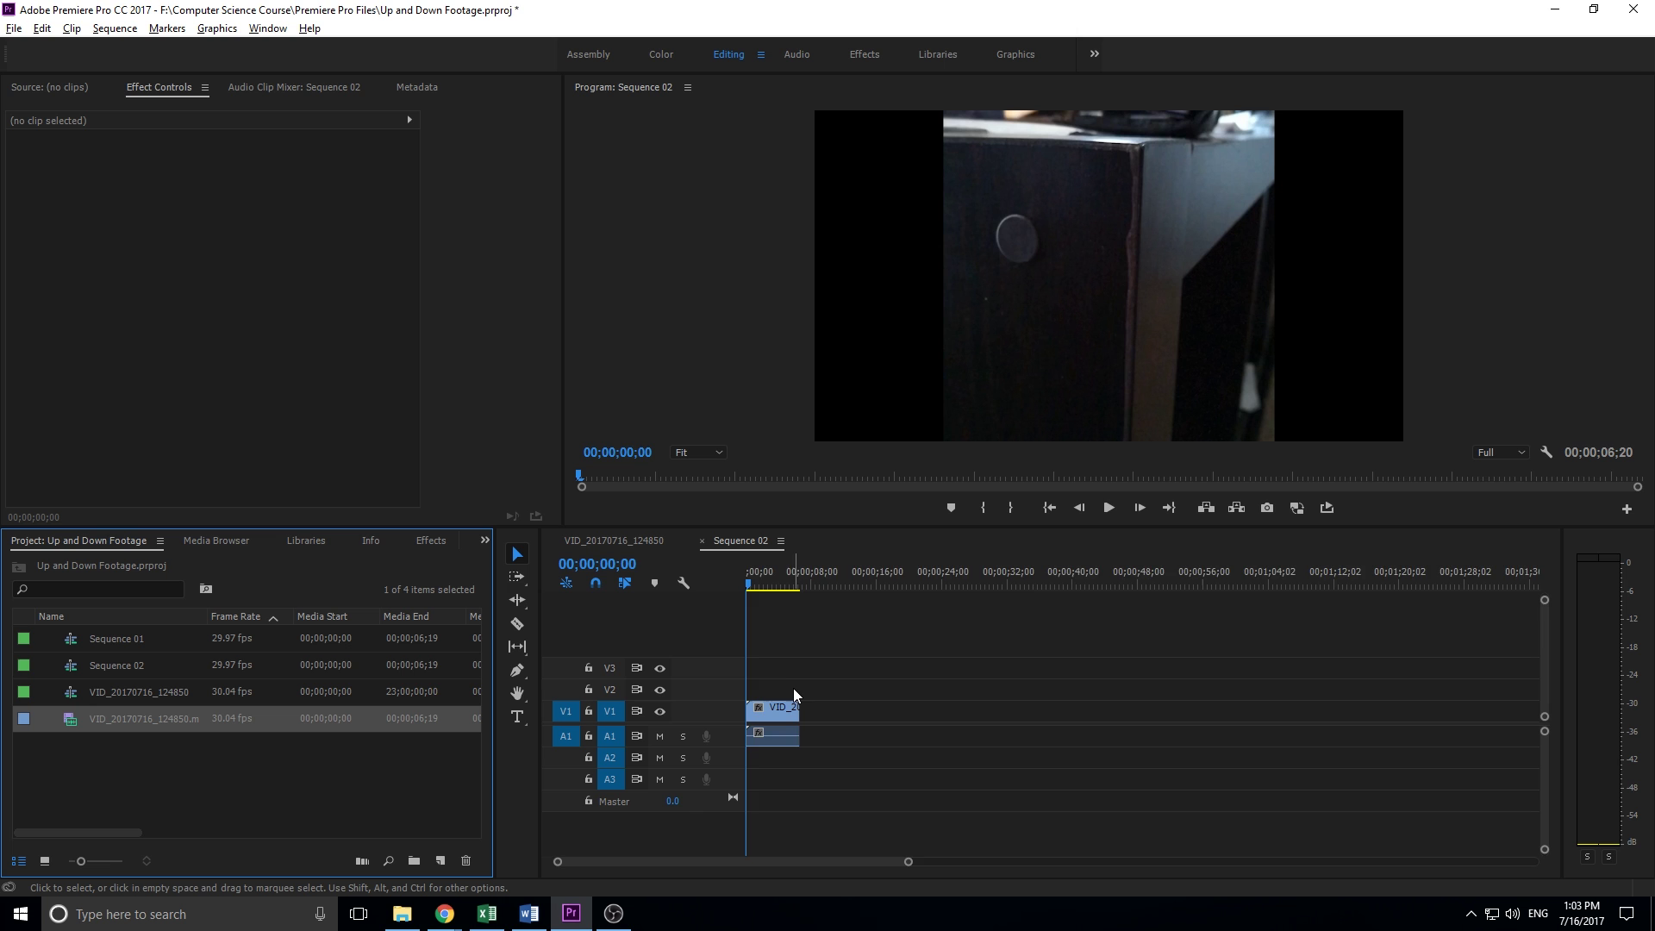
Set the scale of the V1 clip to 57 so the full height of the vertical footage fits the frame.
key(equal)
key(equal)
key(equal)
drag(679, 860, 586, 858)
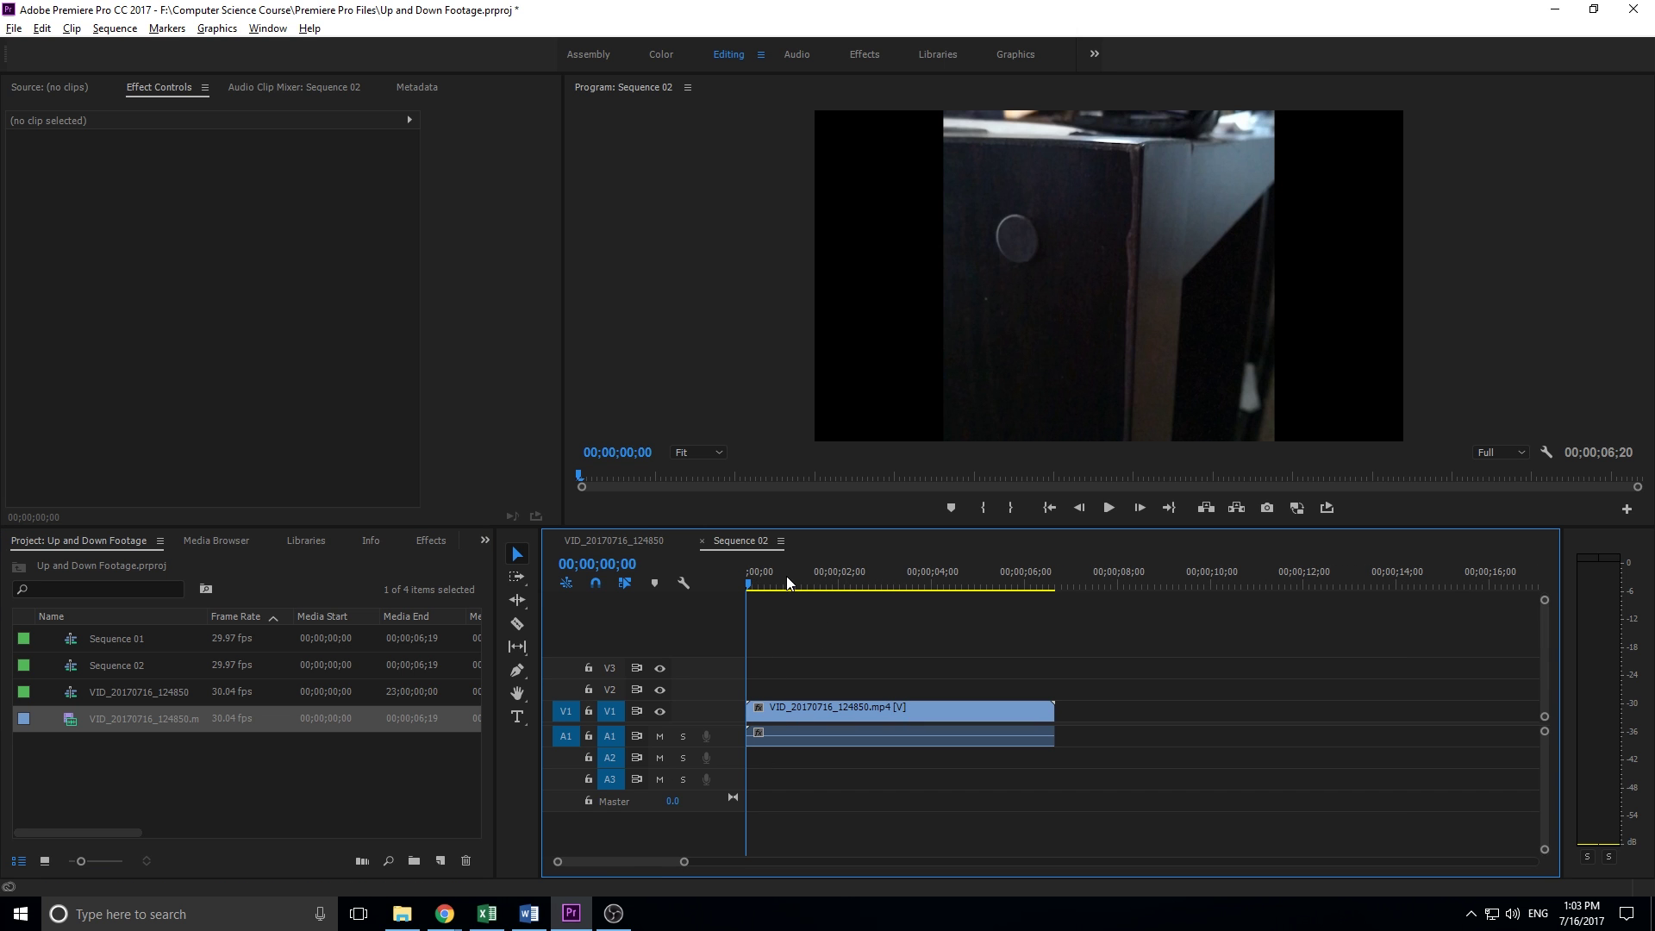
drag(786, 576, 858, 580)
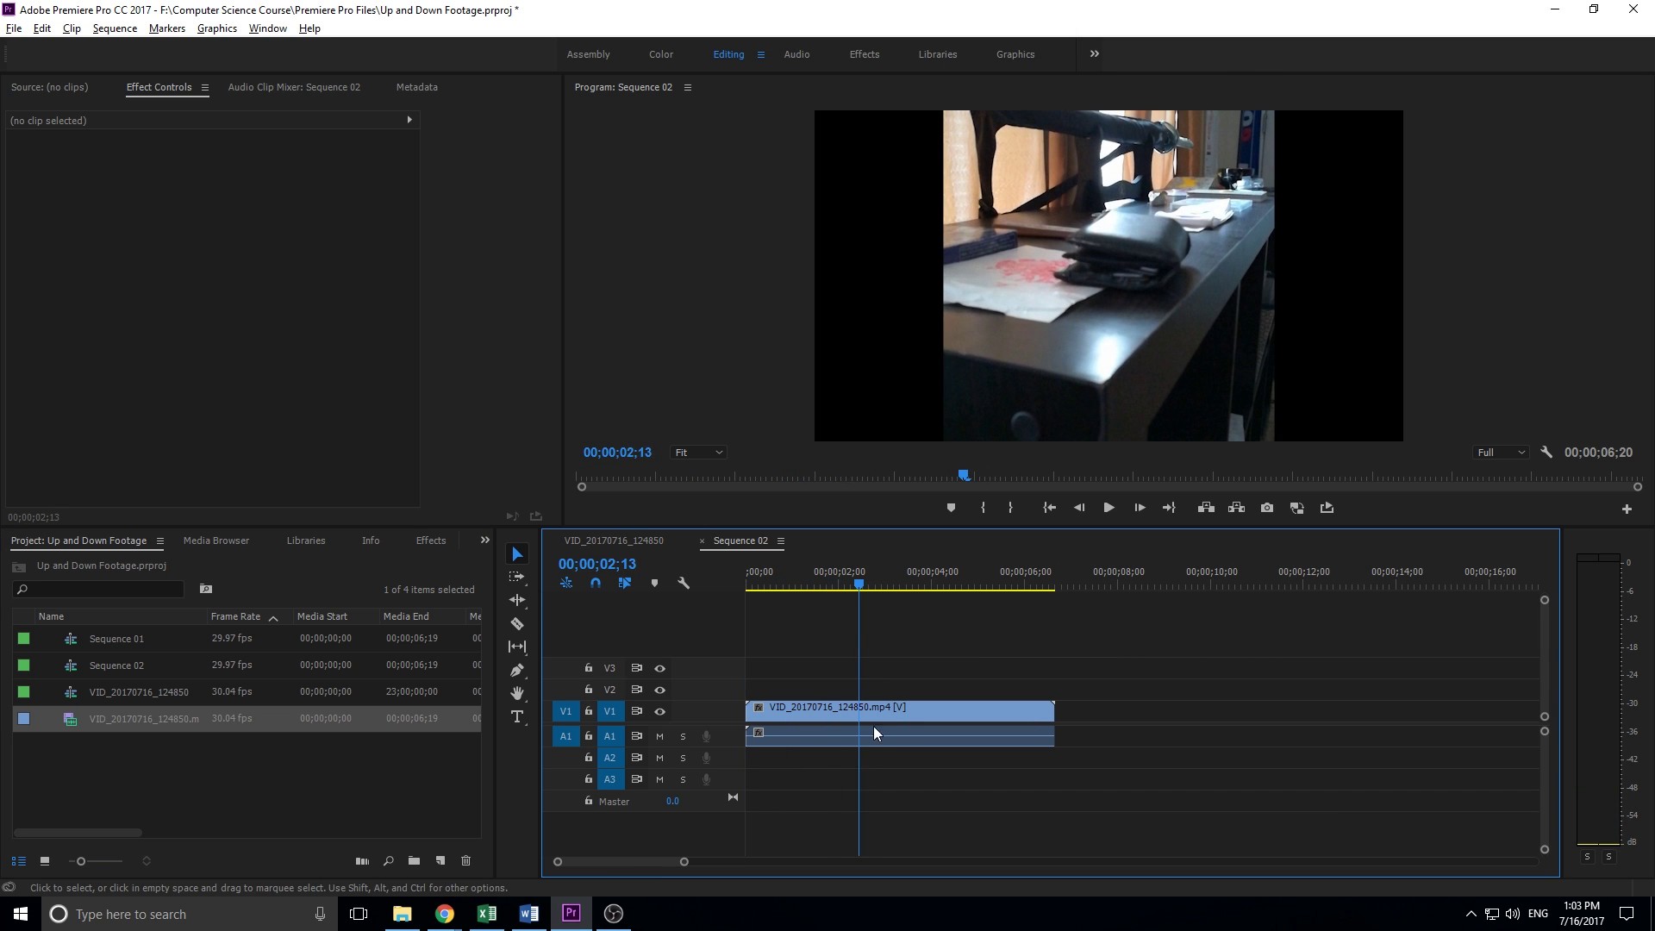
click(877, 714)
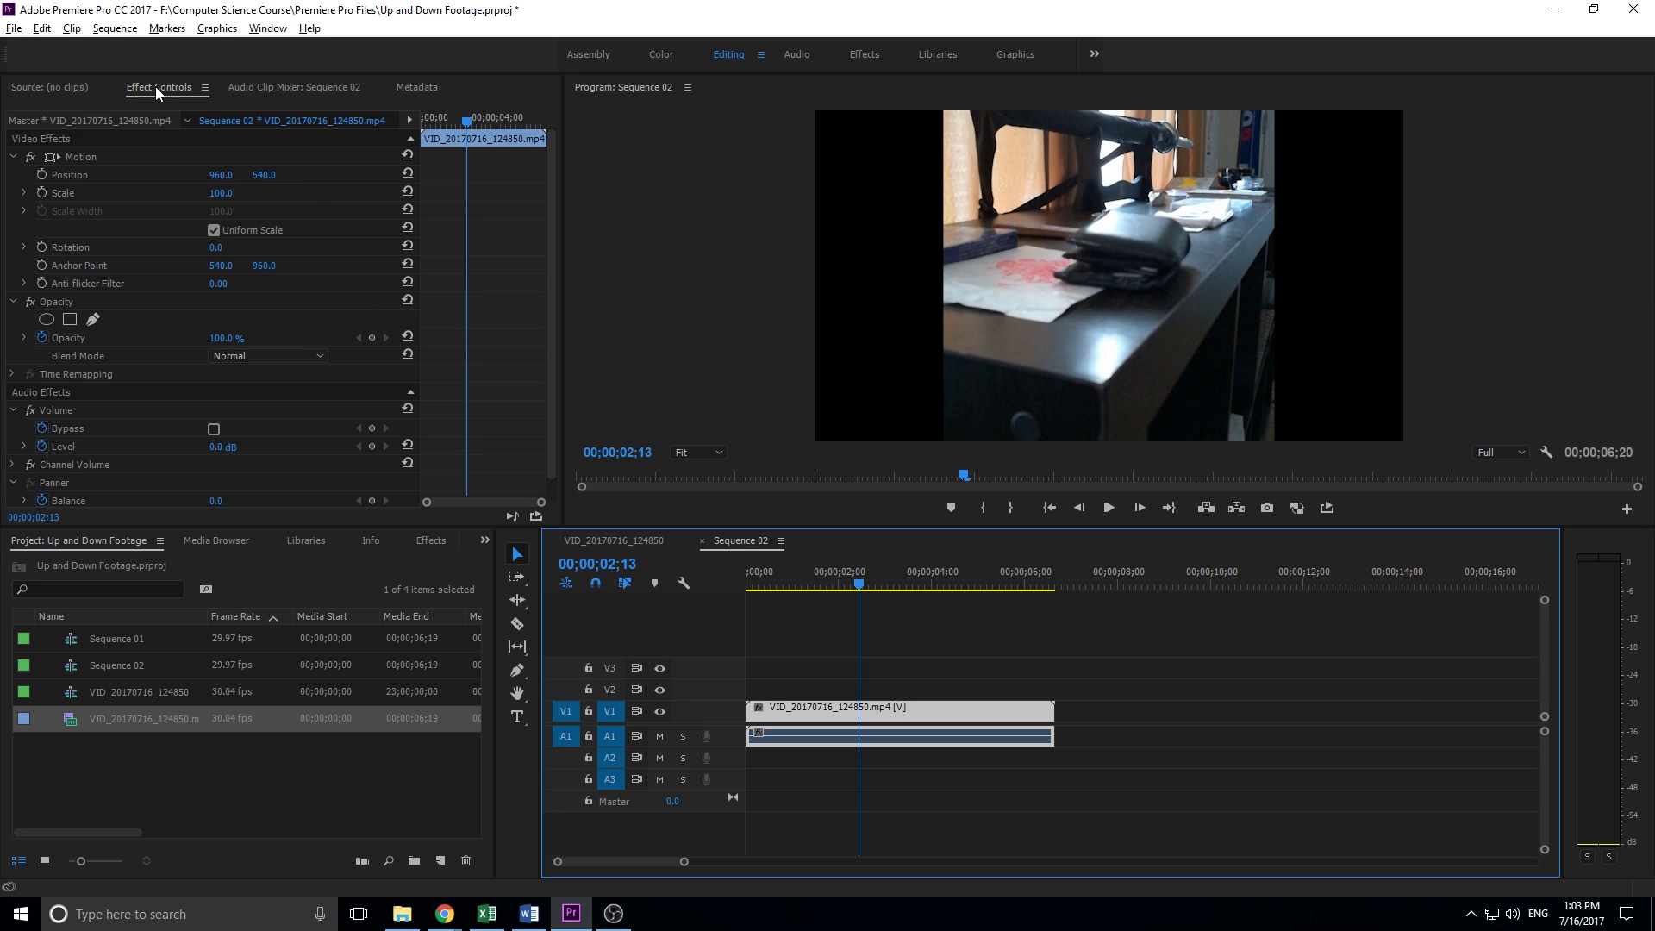
drag(209, 200, 175, 206)
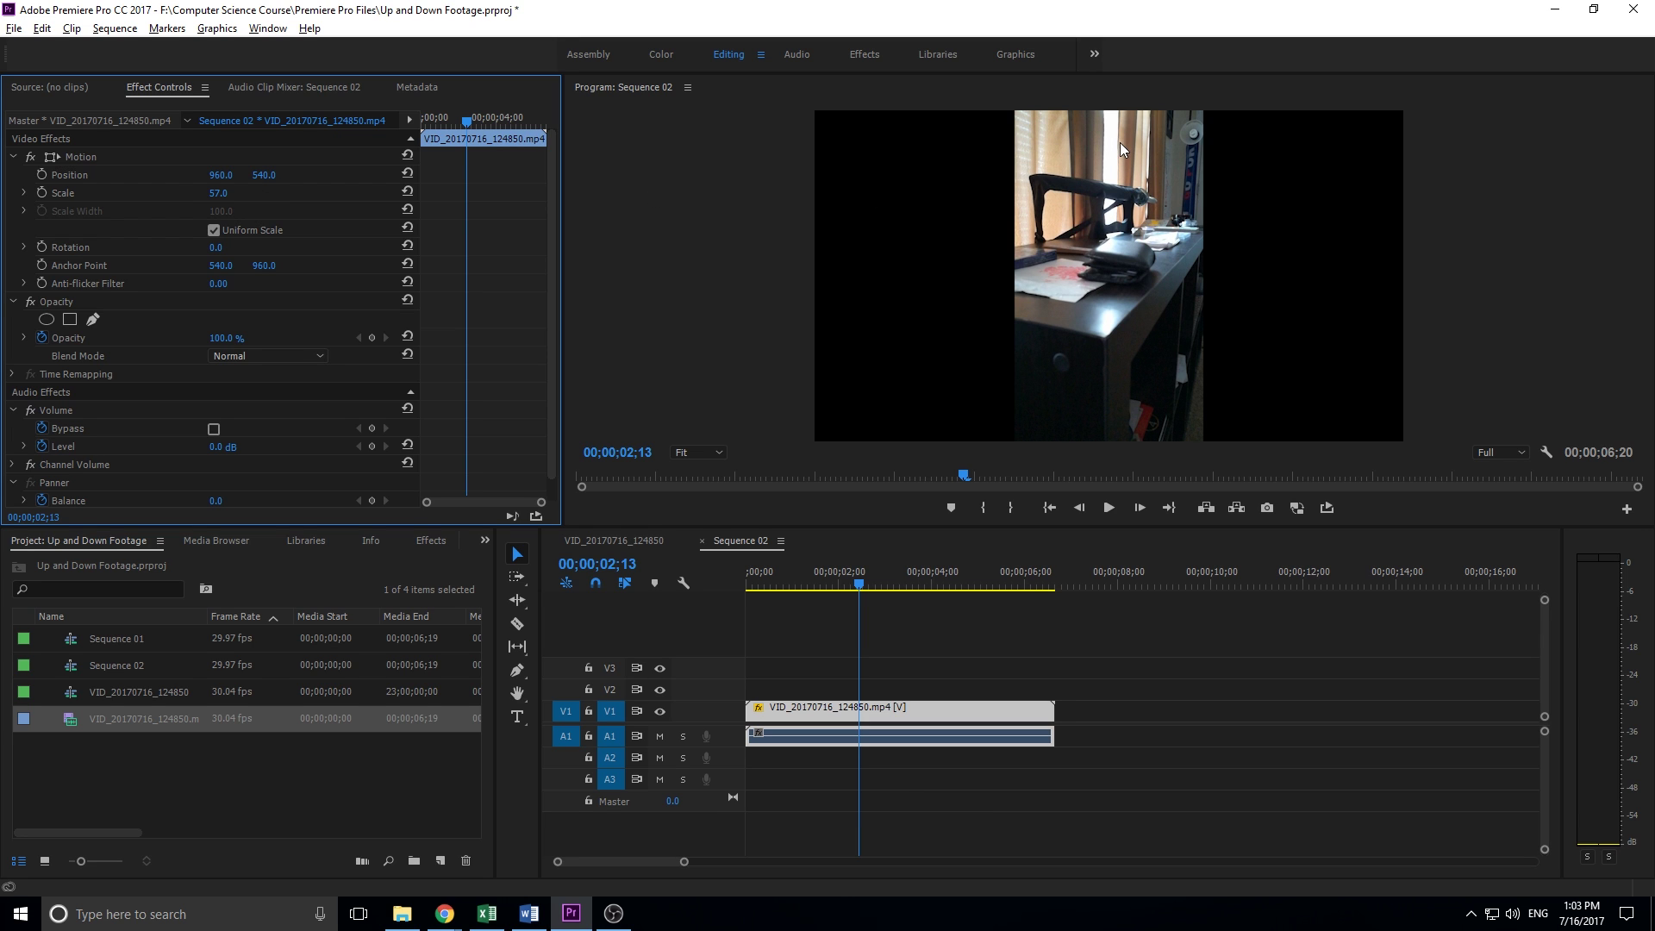
click(219, 193)
key(Down)
key(Up)
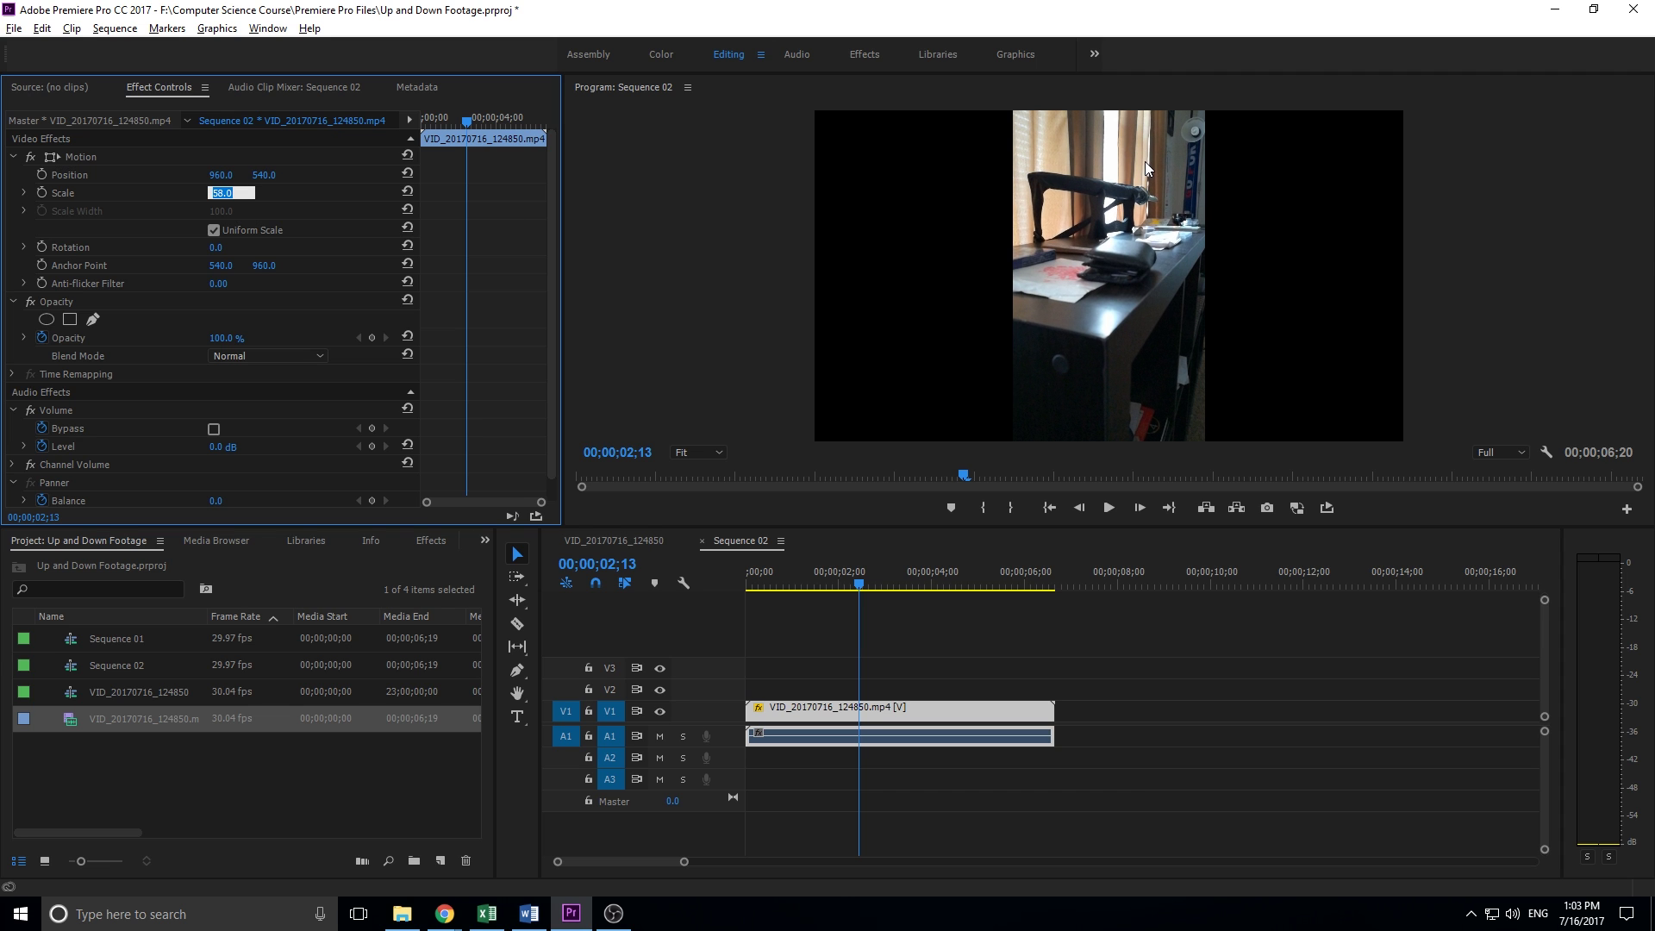
click(1463, 128)
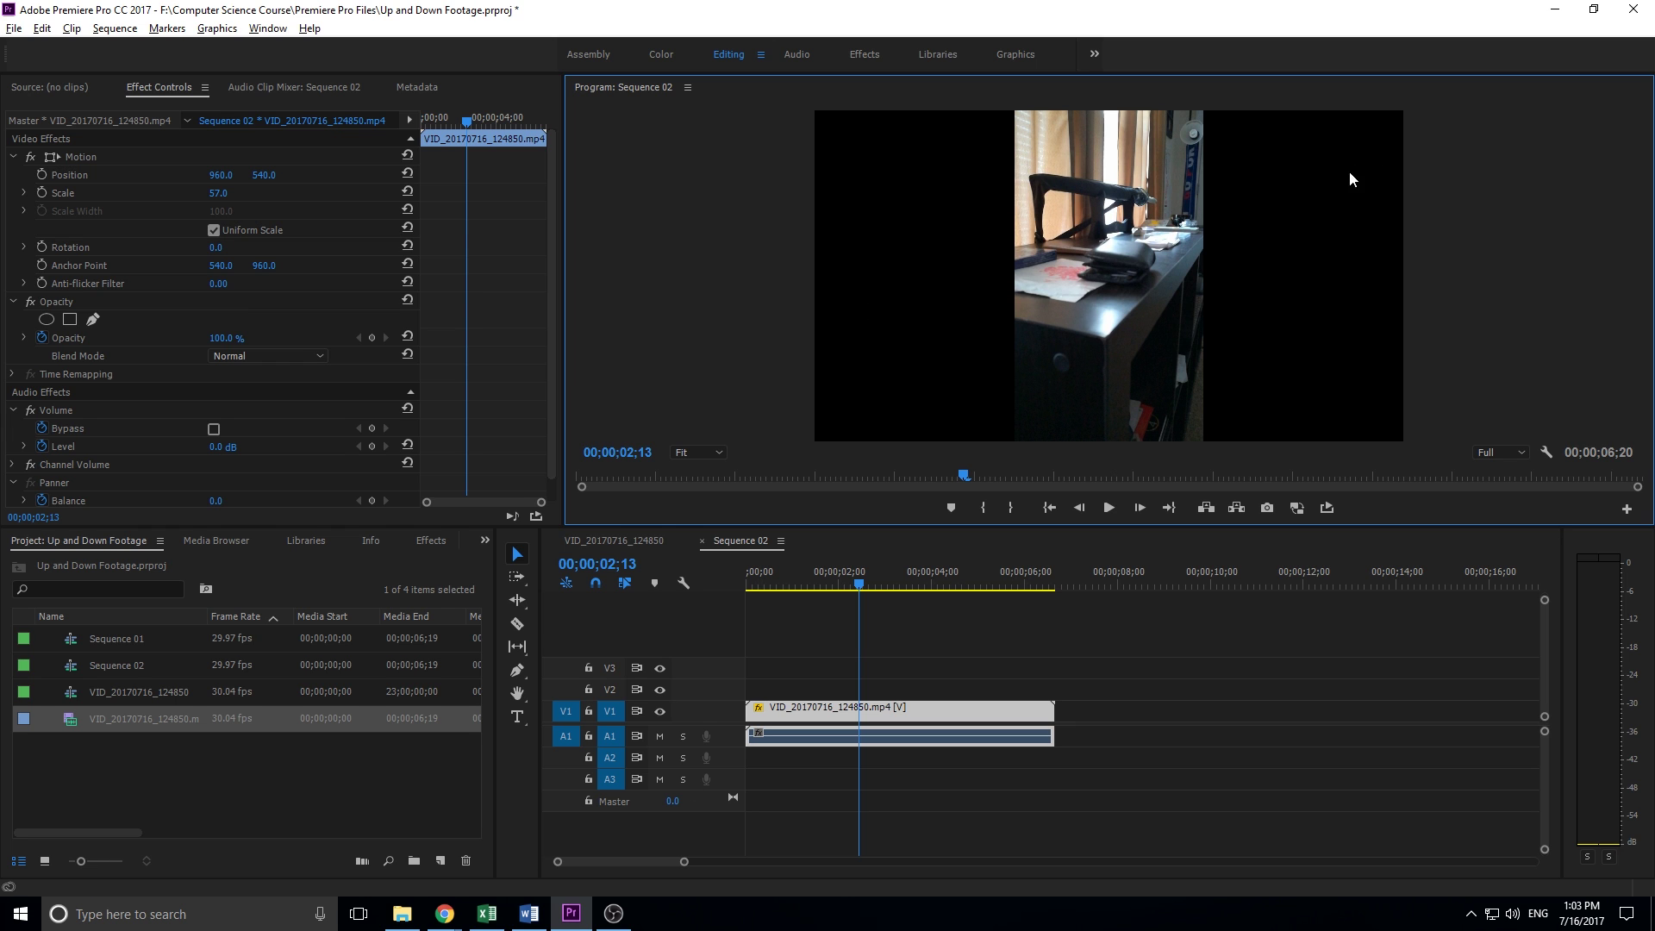
Duplicate the scaled clip so that identical copies are stacked on tracks V1 and V2 from the sequence start.
click(810, 562)
key(Home)
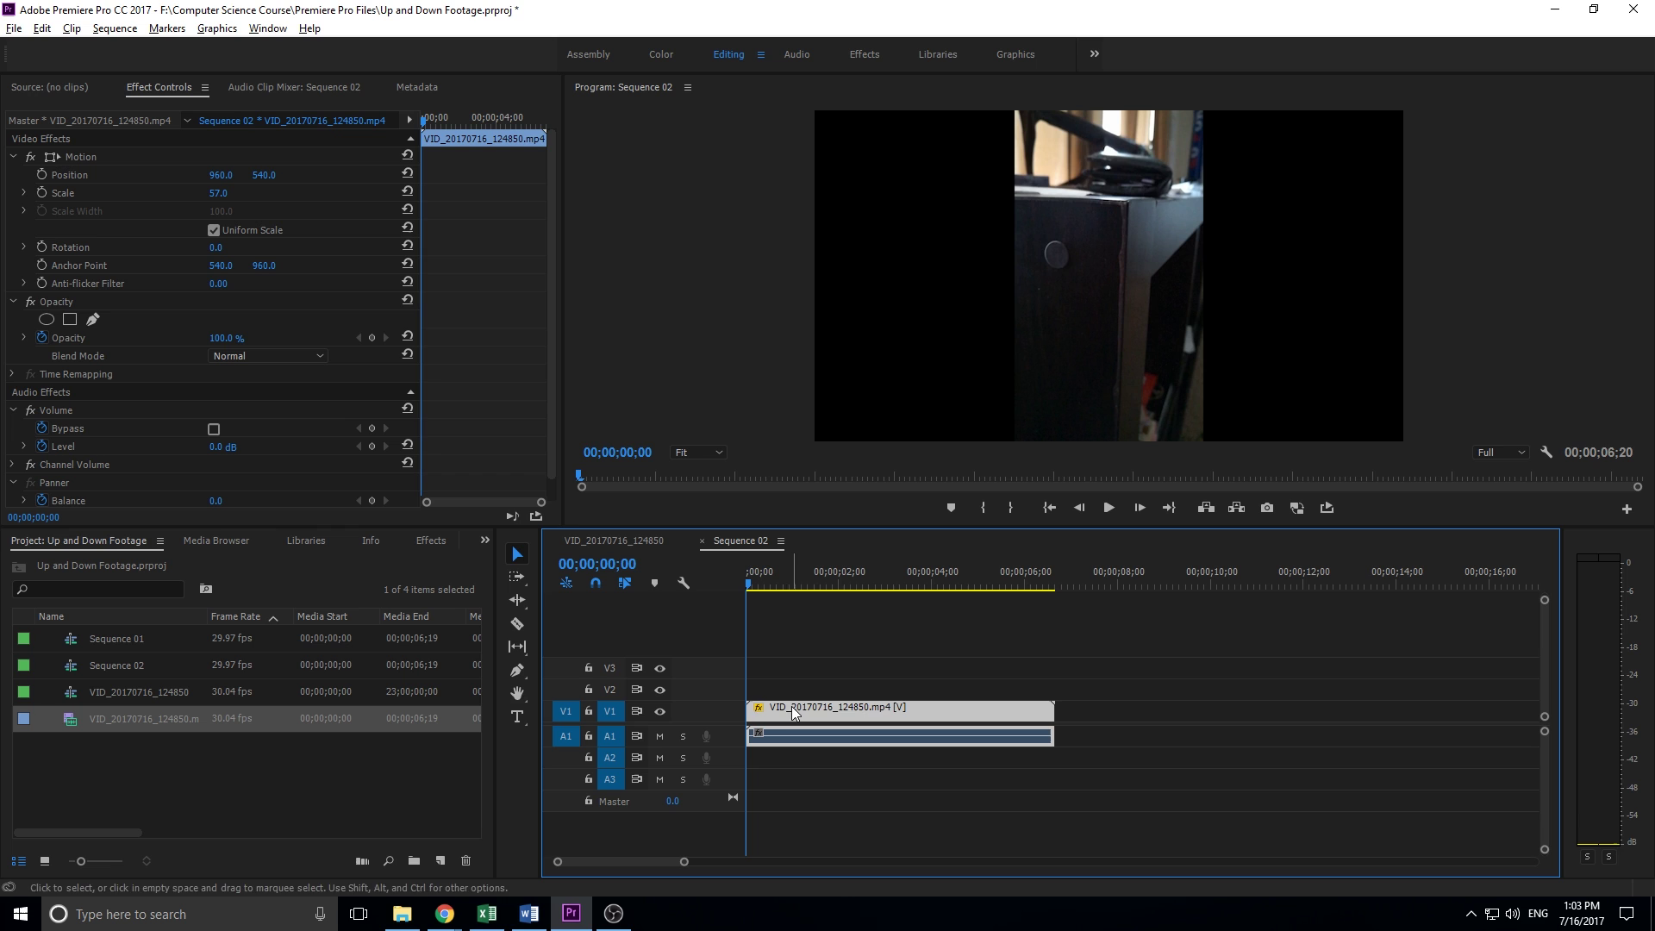
drag(104, 724, 697, 708)
click(793, 712)
key(ctrl+v)
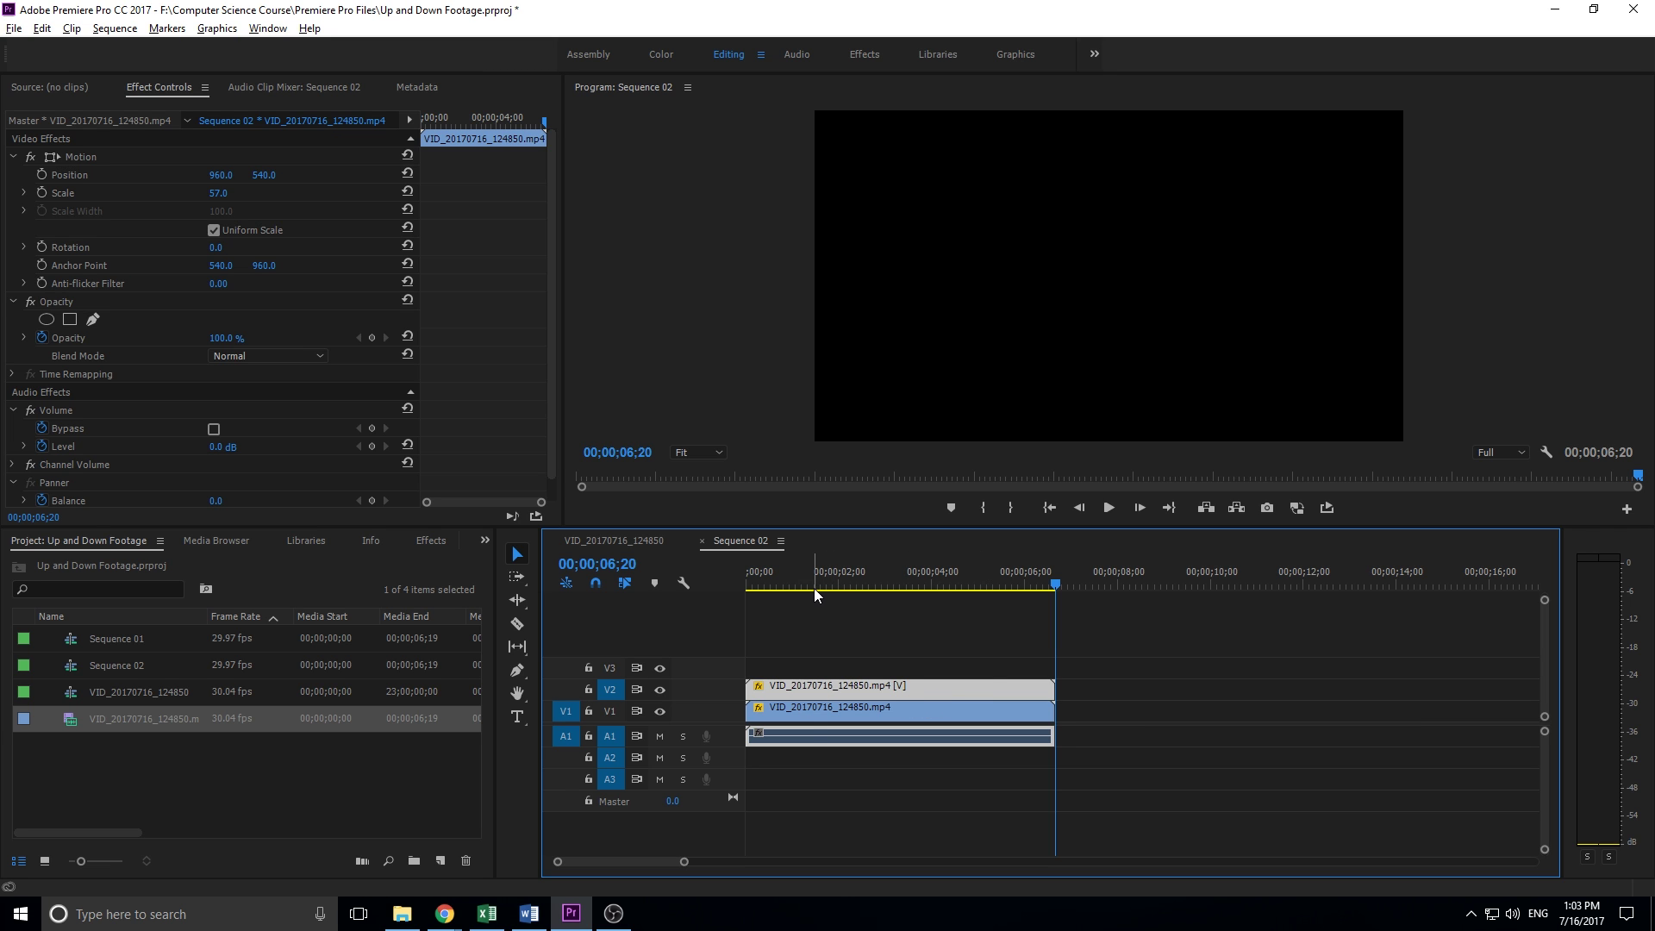
mouse_move(813, 588)
mouse_down()
mouse_move(797, 586)
mouse_move(842, 586)
mouse_up()
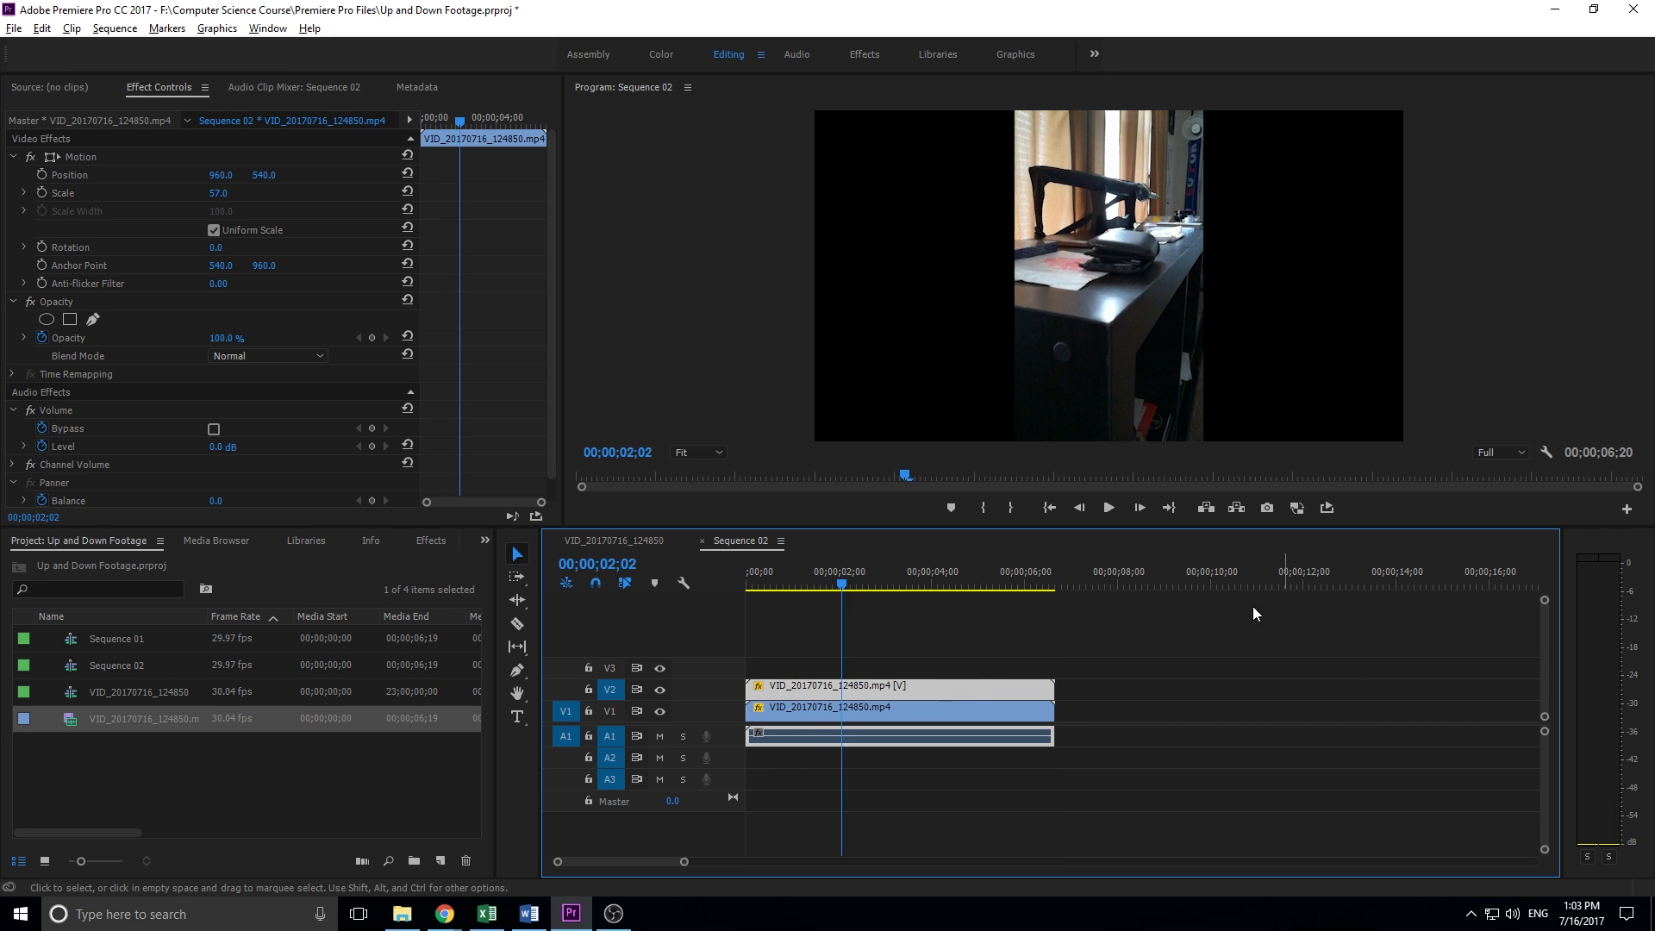
Set the scale of the lower clip on V1 to 180 so it fills the frame behind the upper clip.
click(831, 697)
click(833, 684)
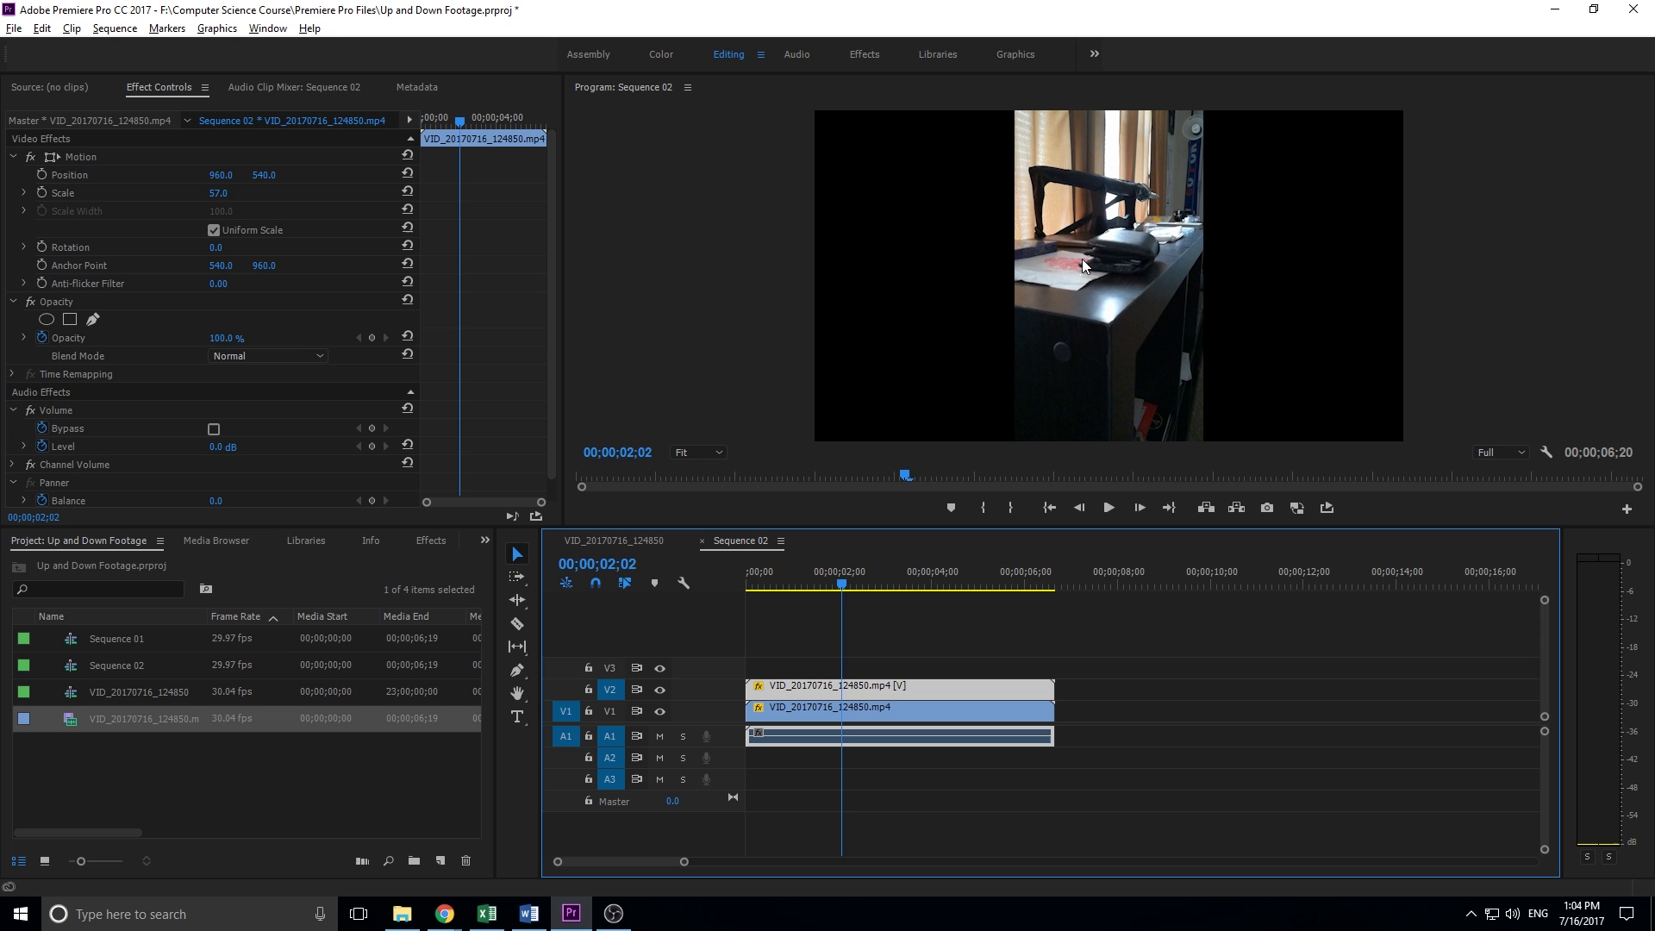
click(892, 706)
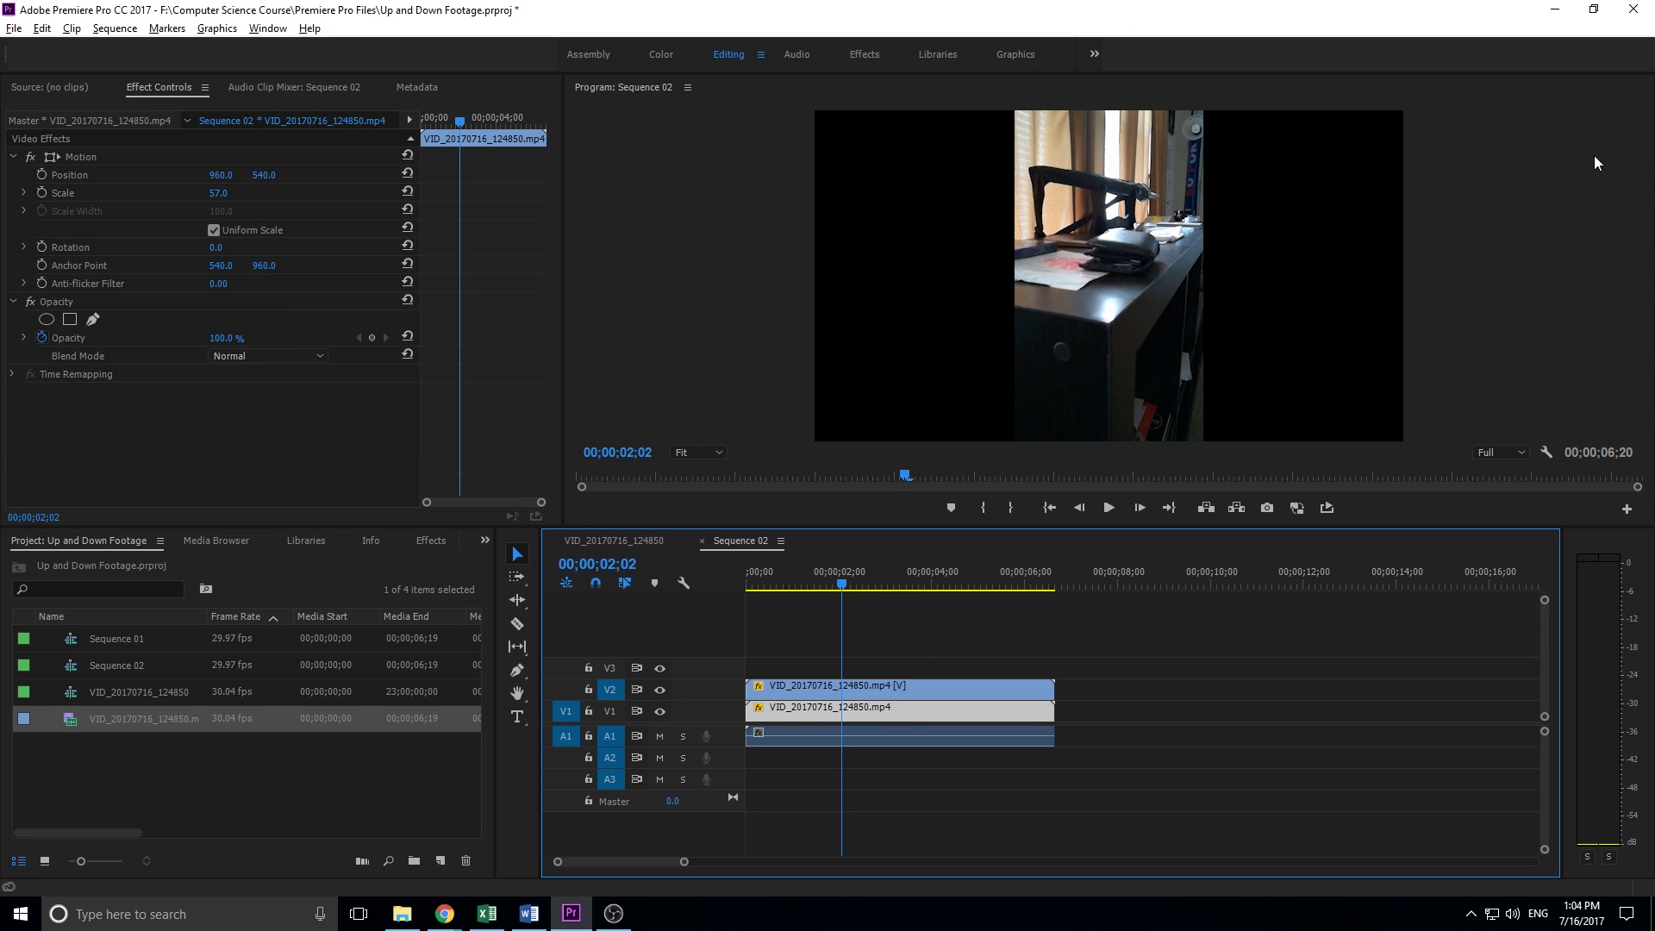
click(881, 740)
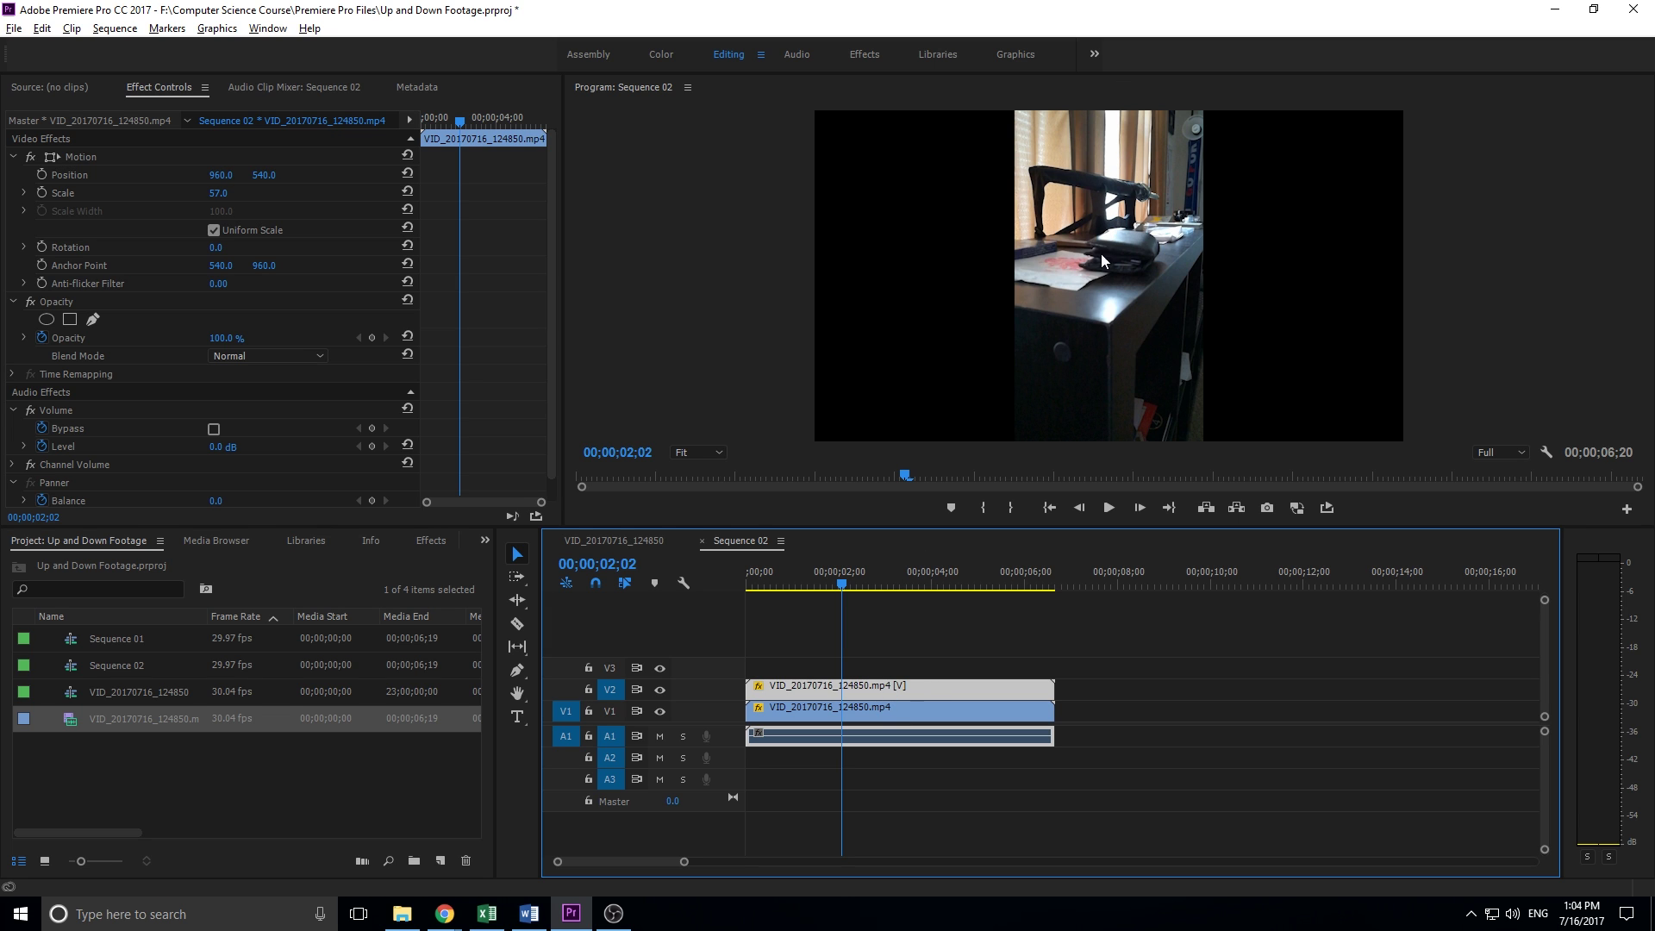
click(909, 689)
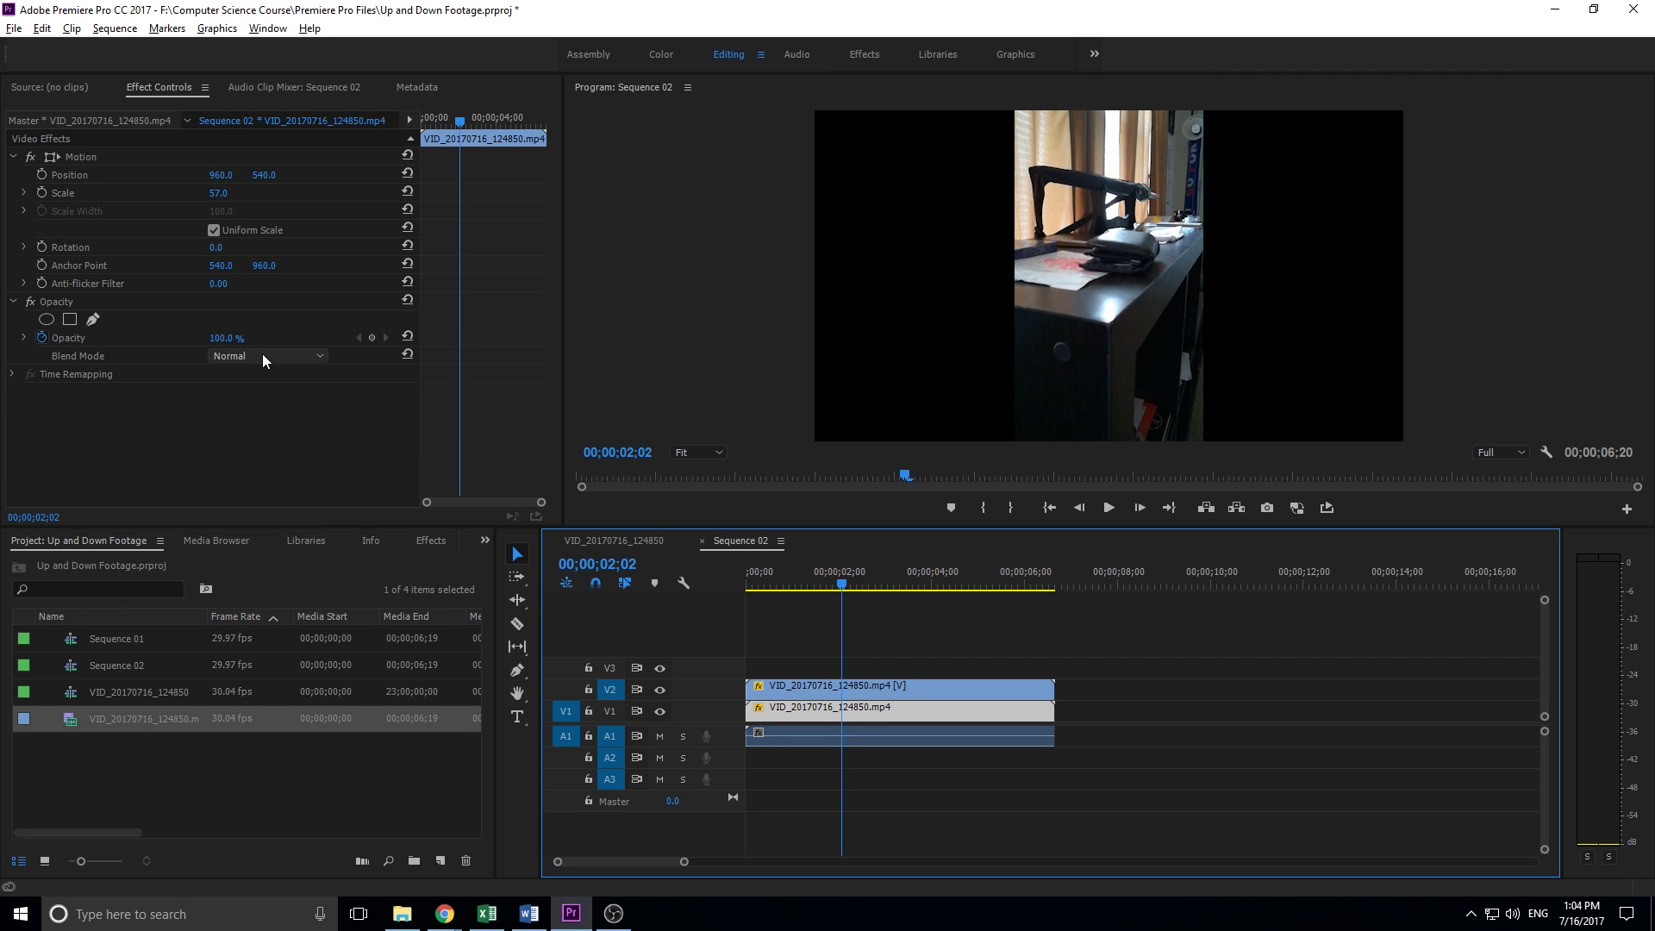
drag(219, 193, 331, 197)
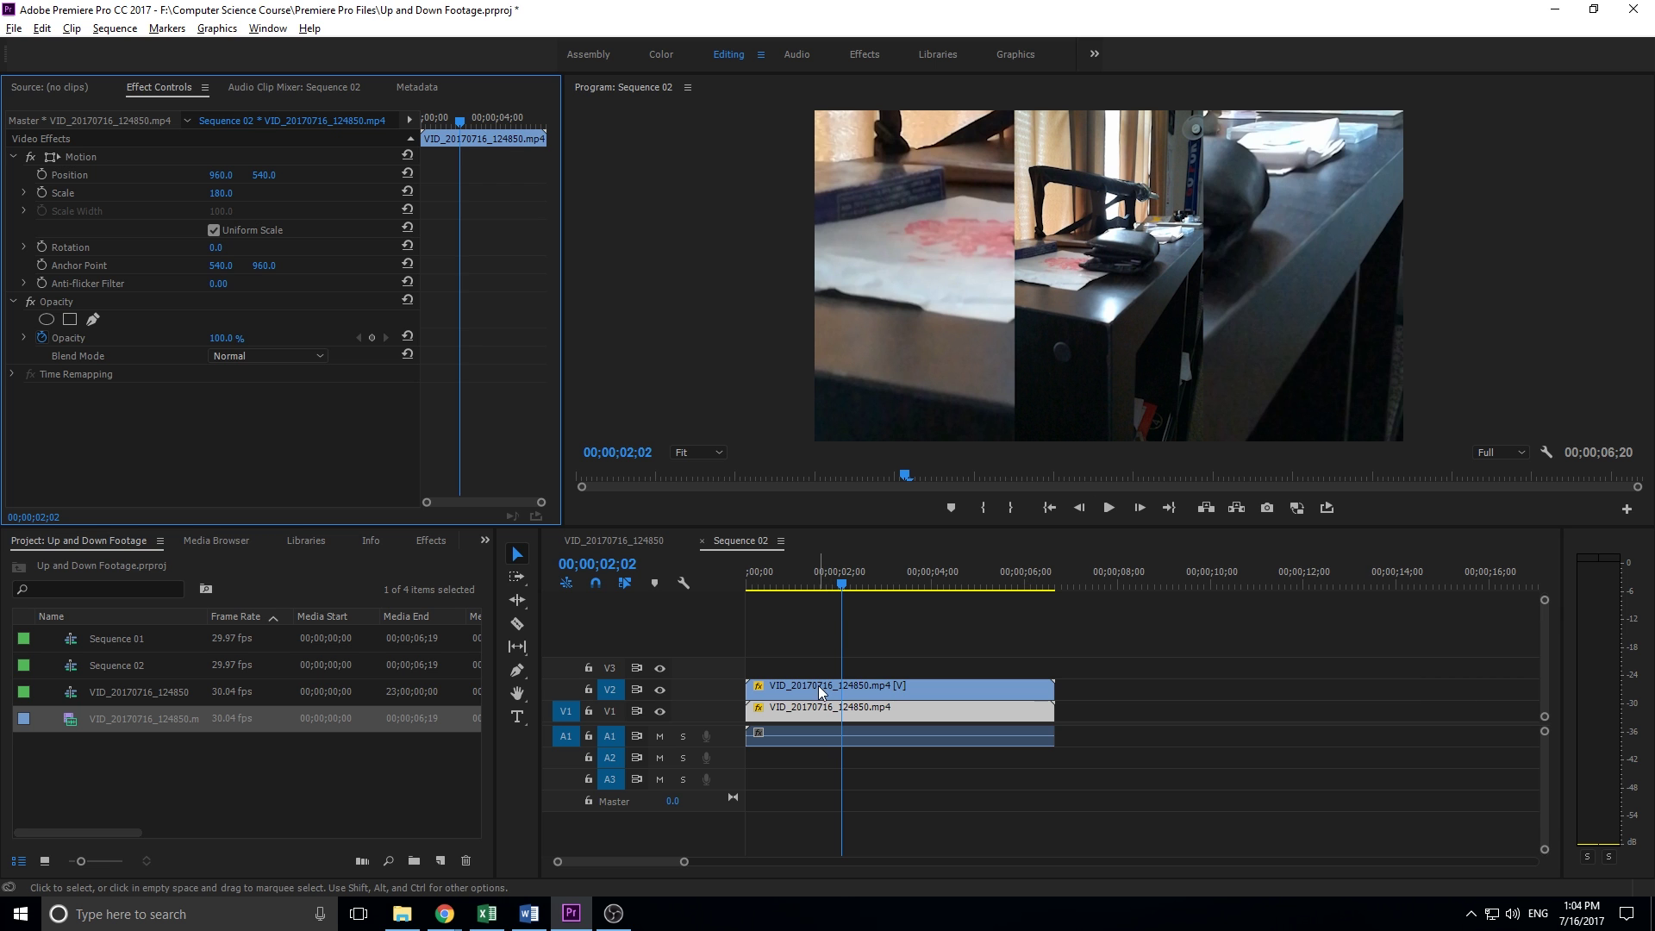
Unlink the V2 clip from its audio, delete the audio on A1, and preview the layered footage.
right_click(826, 708)
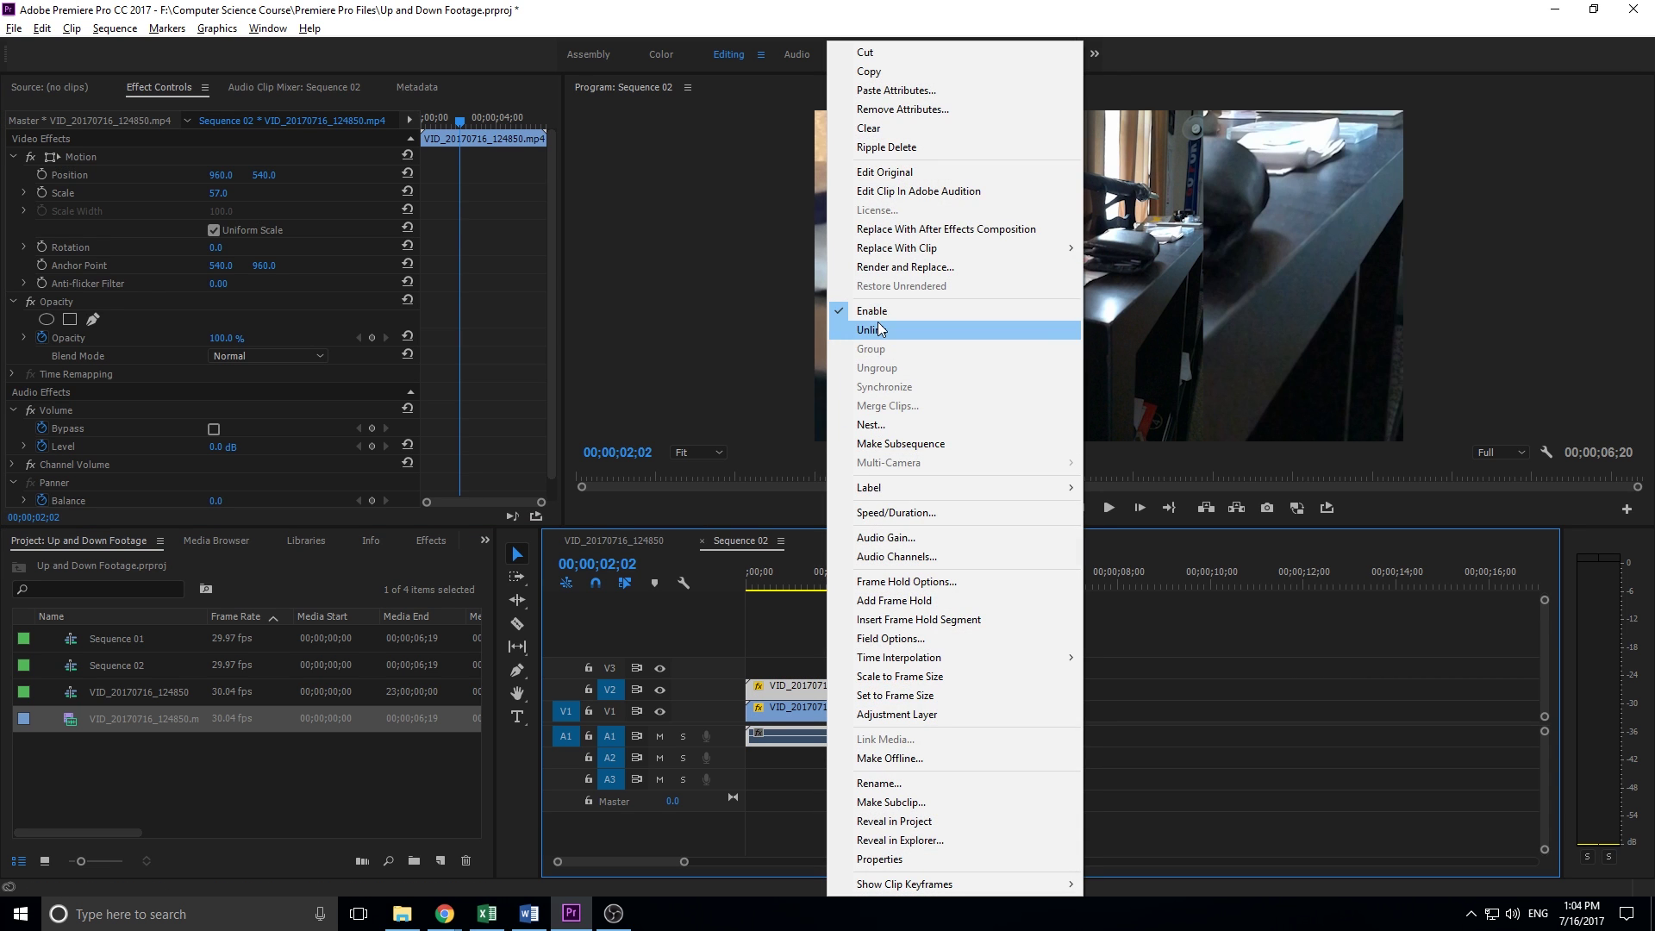
click(871, 331)
click(841, 736)
key(Delete)
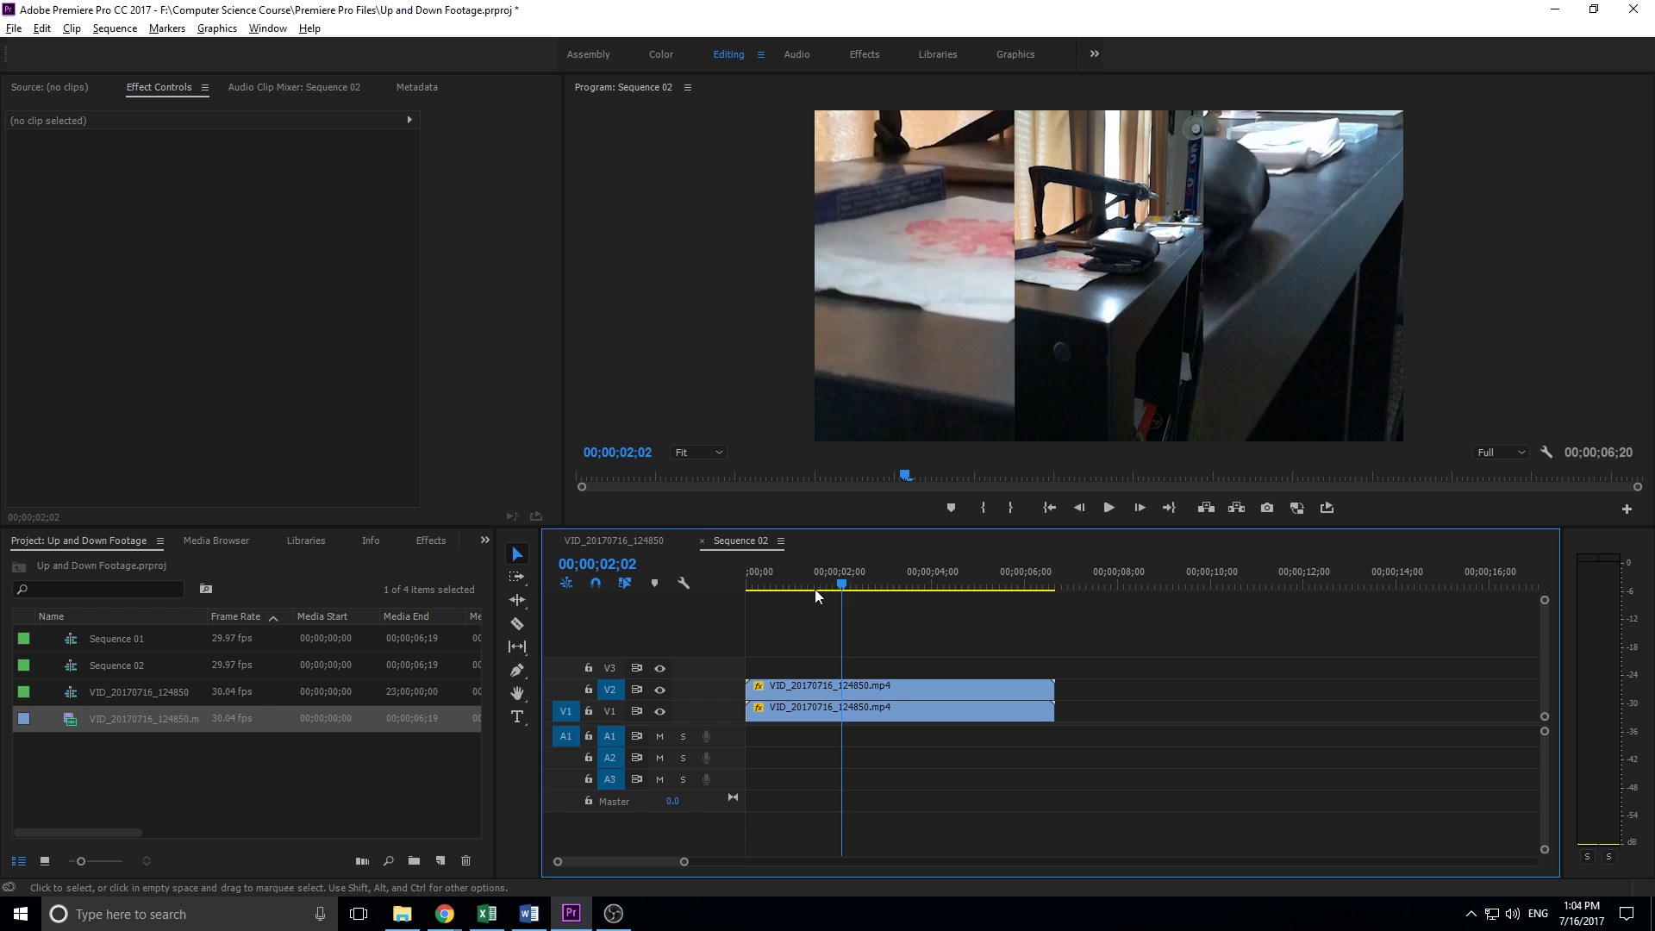
click(767, 582)
drag(769, 582, 815, 582)
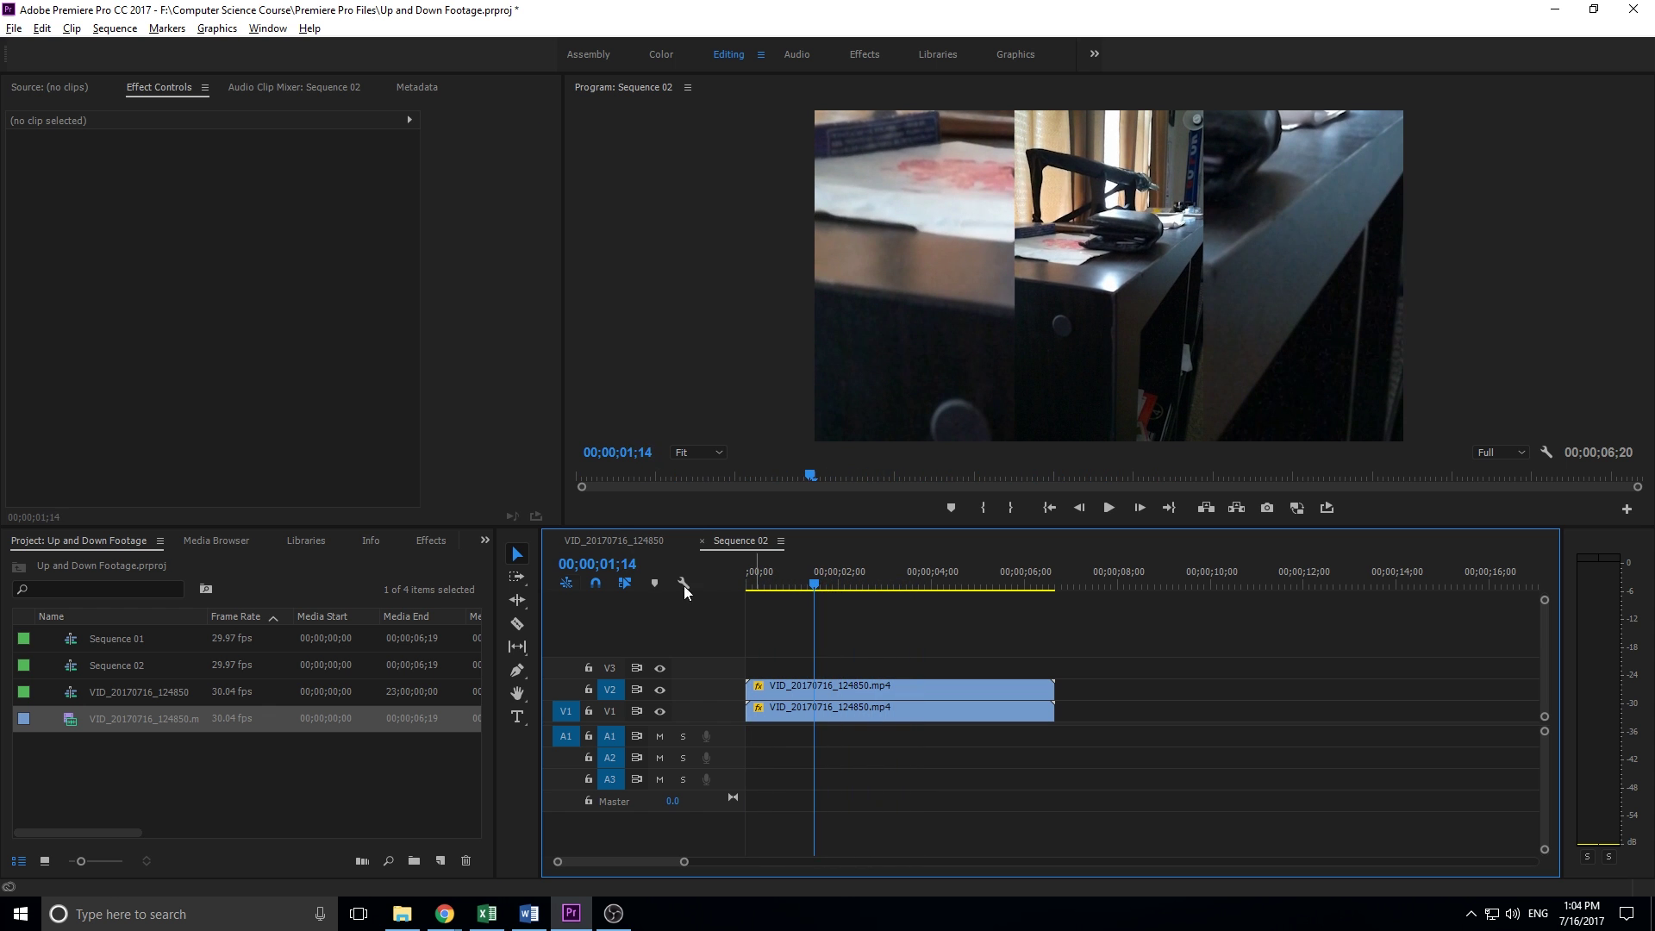
Find the Brightness & Contrast video effect and apply it to the lower clip on V1.
click(427, 540)
drag(86, 564, 5, 565)
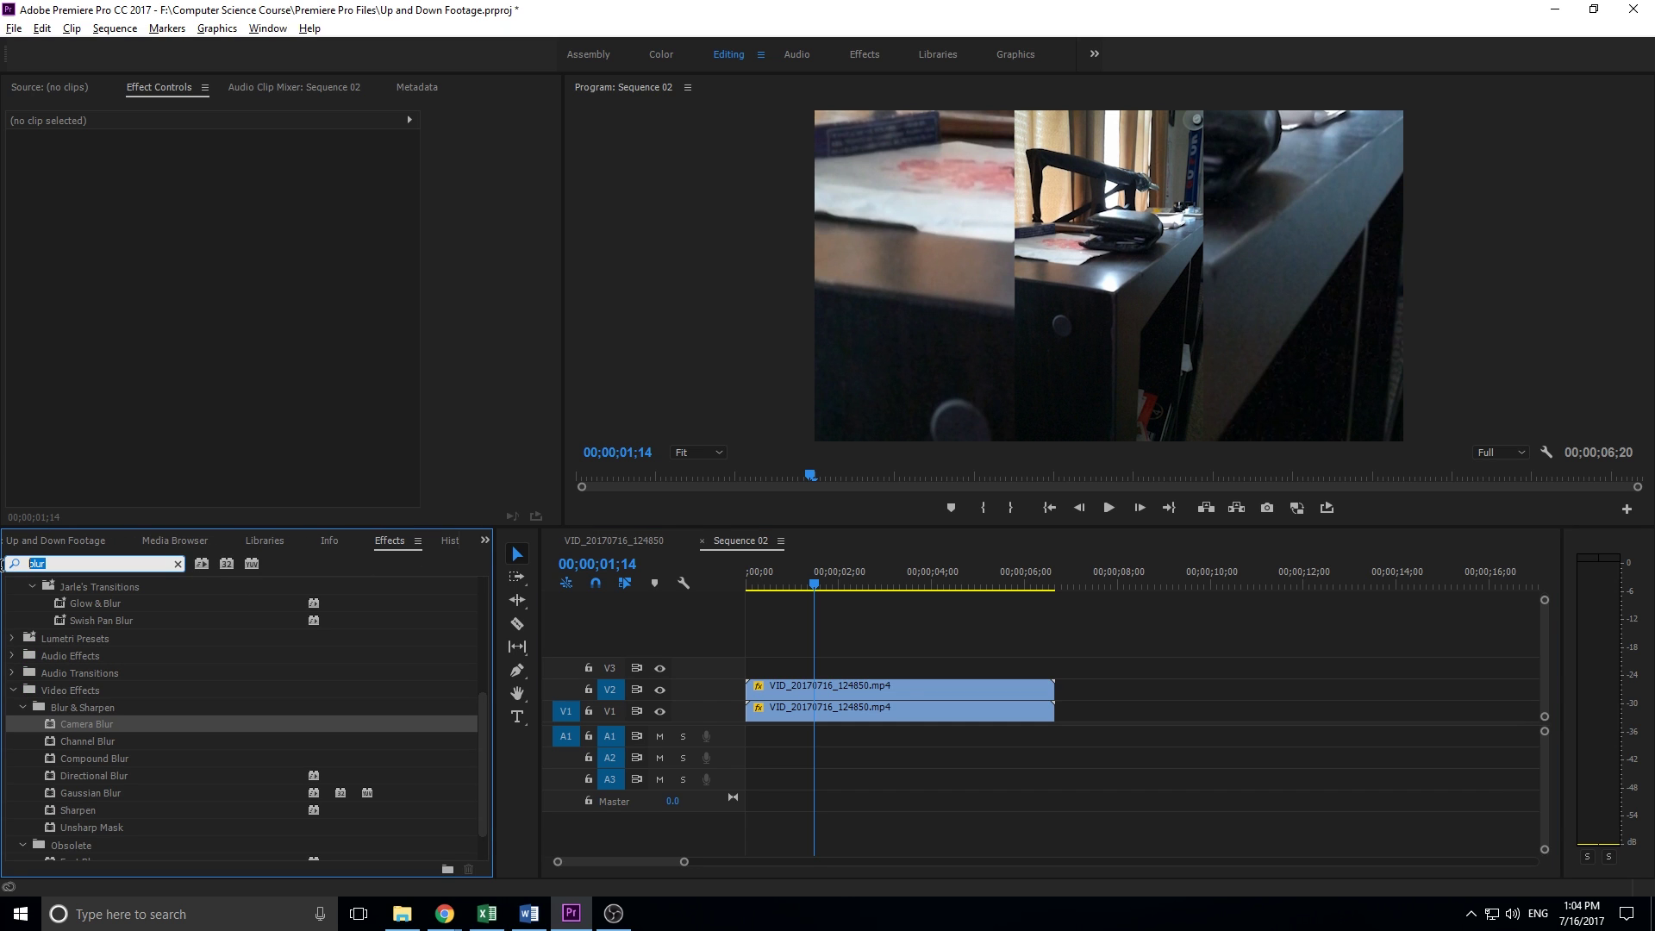
text(br)
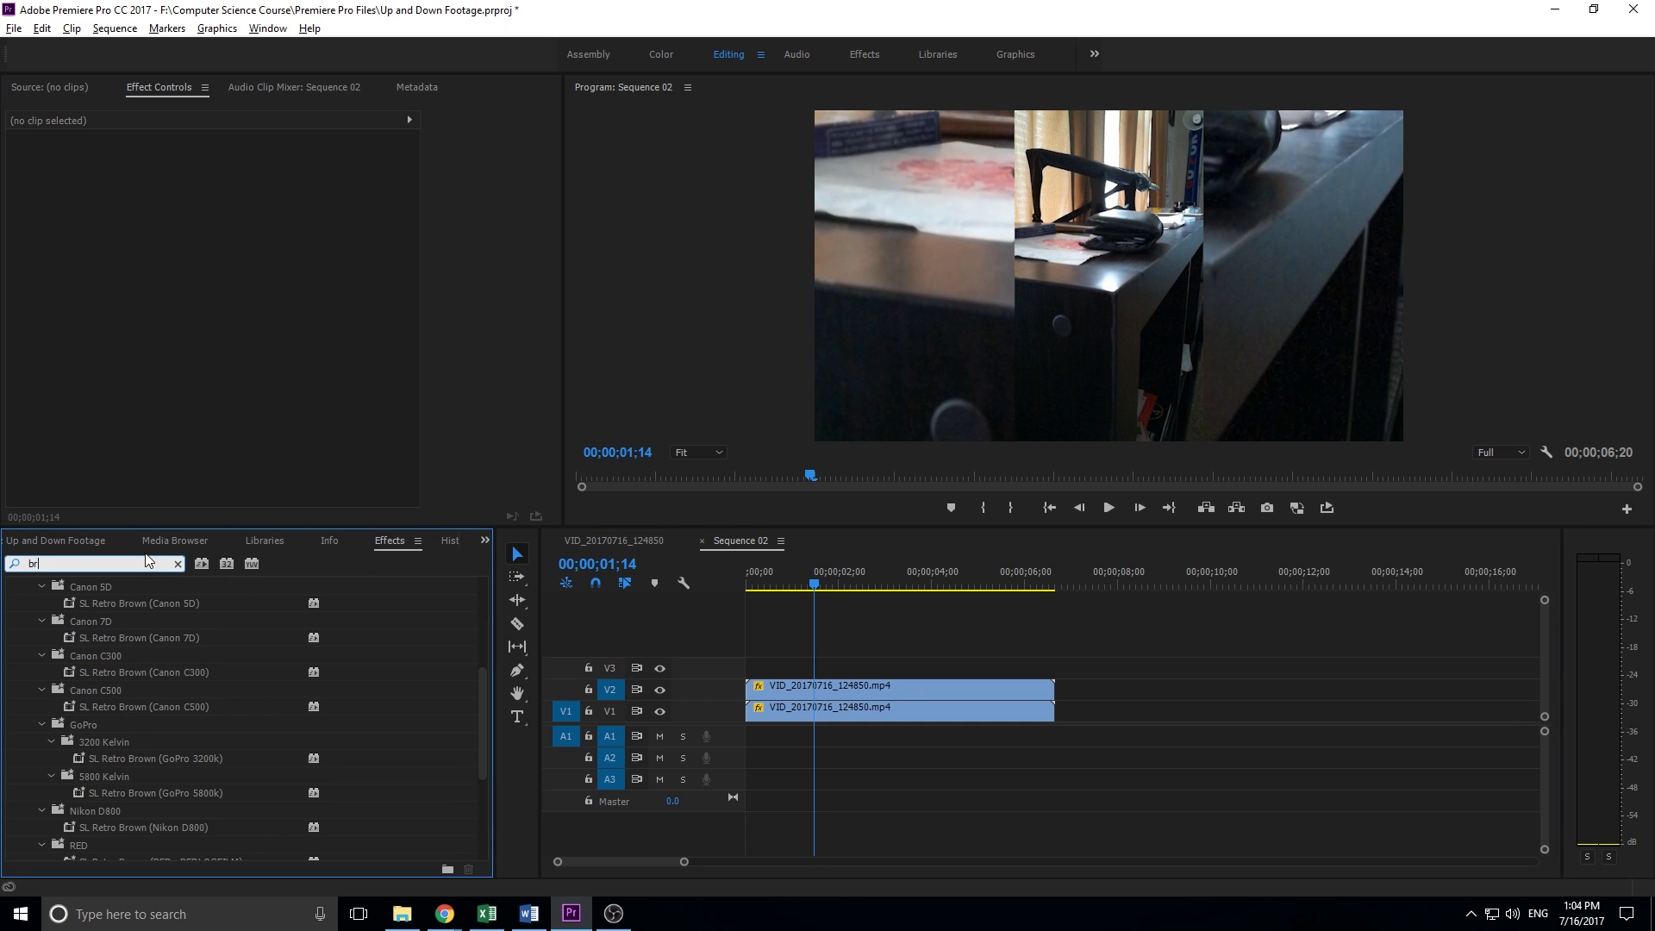
text(igt)
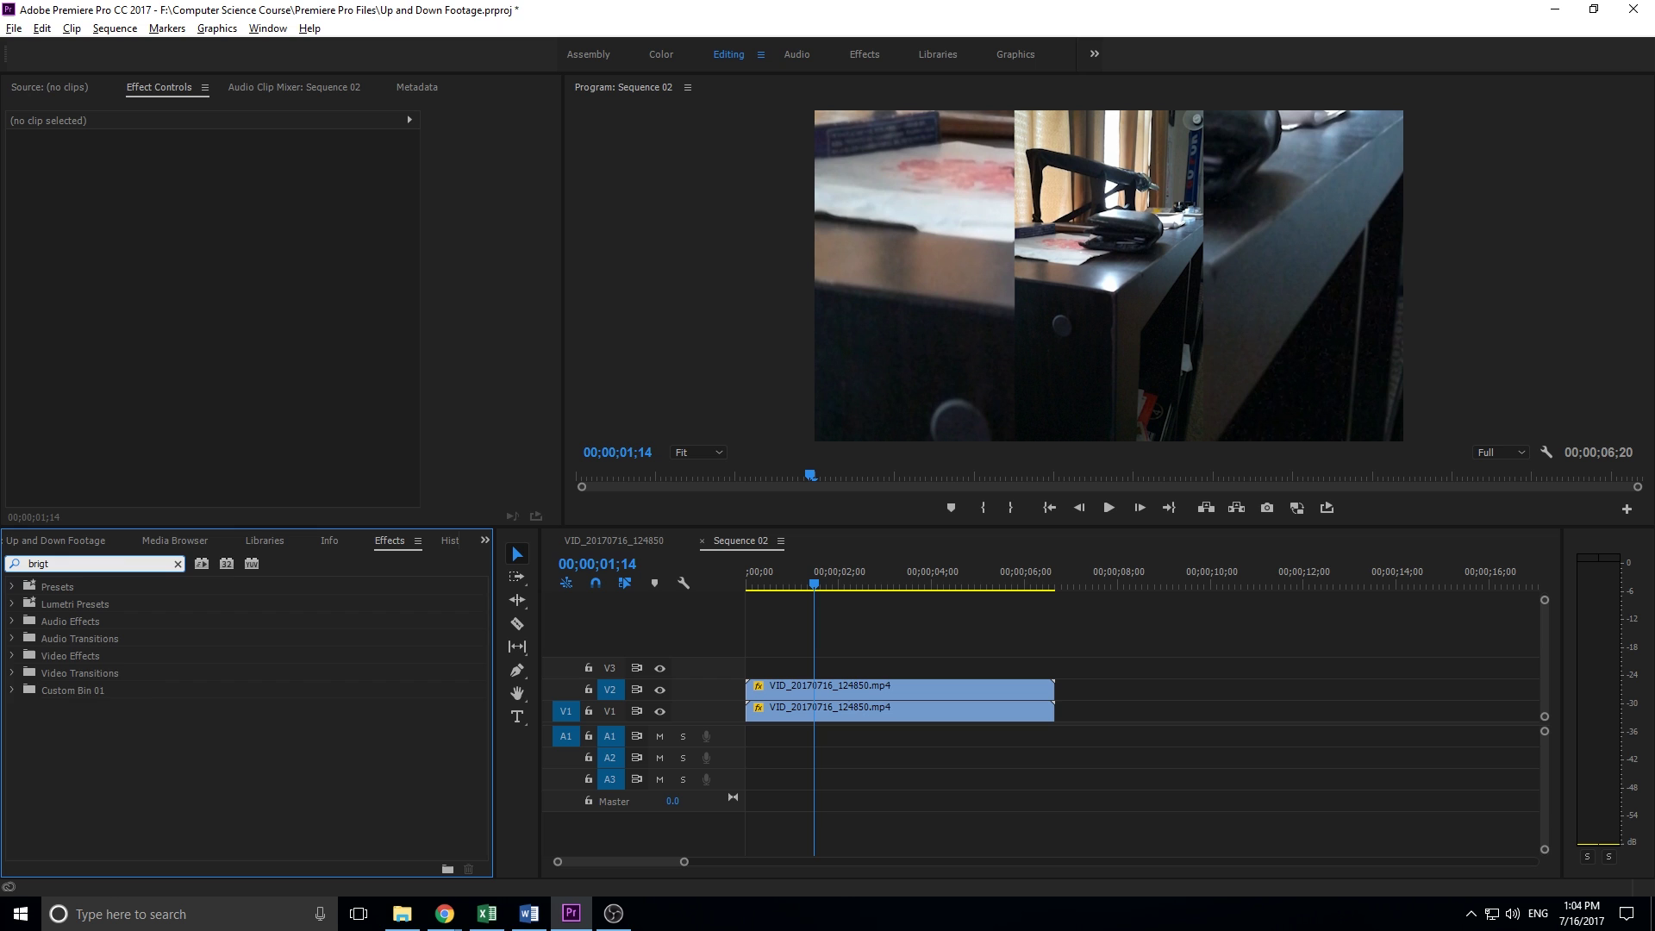
key(BackSpace)
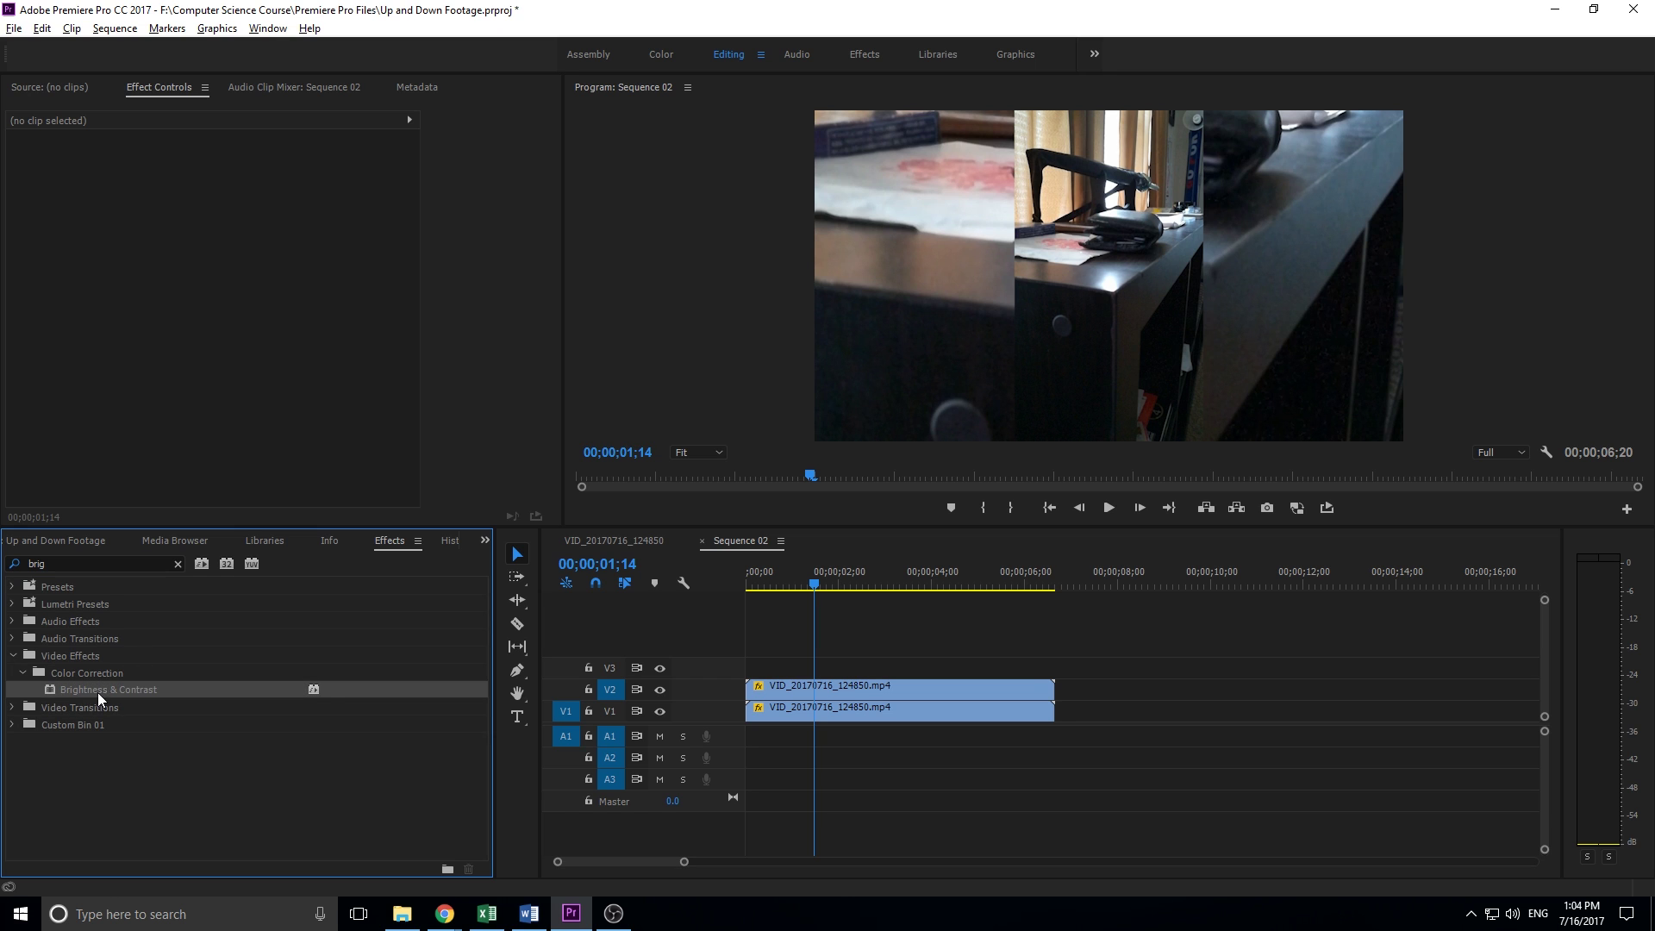
drag(100, 698, 830, 711)
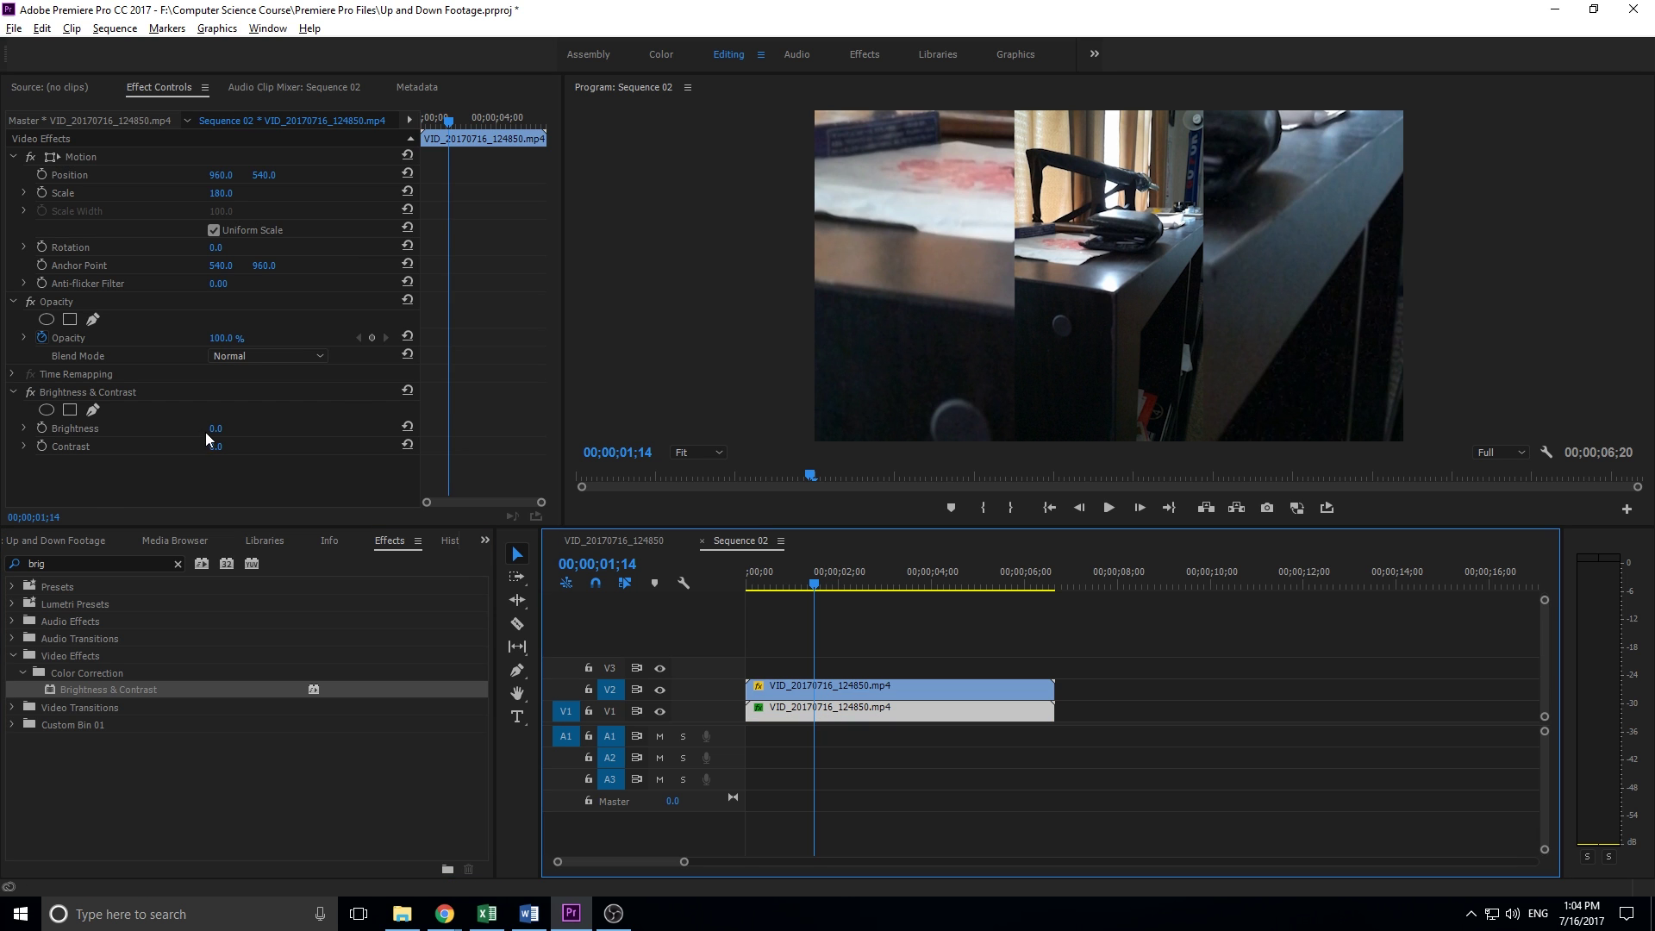
Darken the V1 background clip by setting its Brightness to -40, keeping Contrast at 0.
mouse_move(220, 428)
mouse_down()
mouse_move(200, 428)
mouse_move(254, 456)
mouse_move(226, 449)
mouse_up()
click(223, 446)
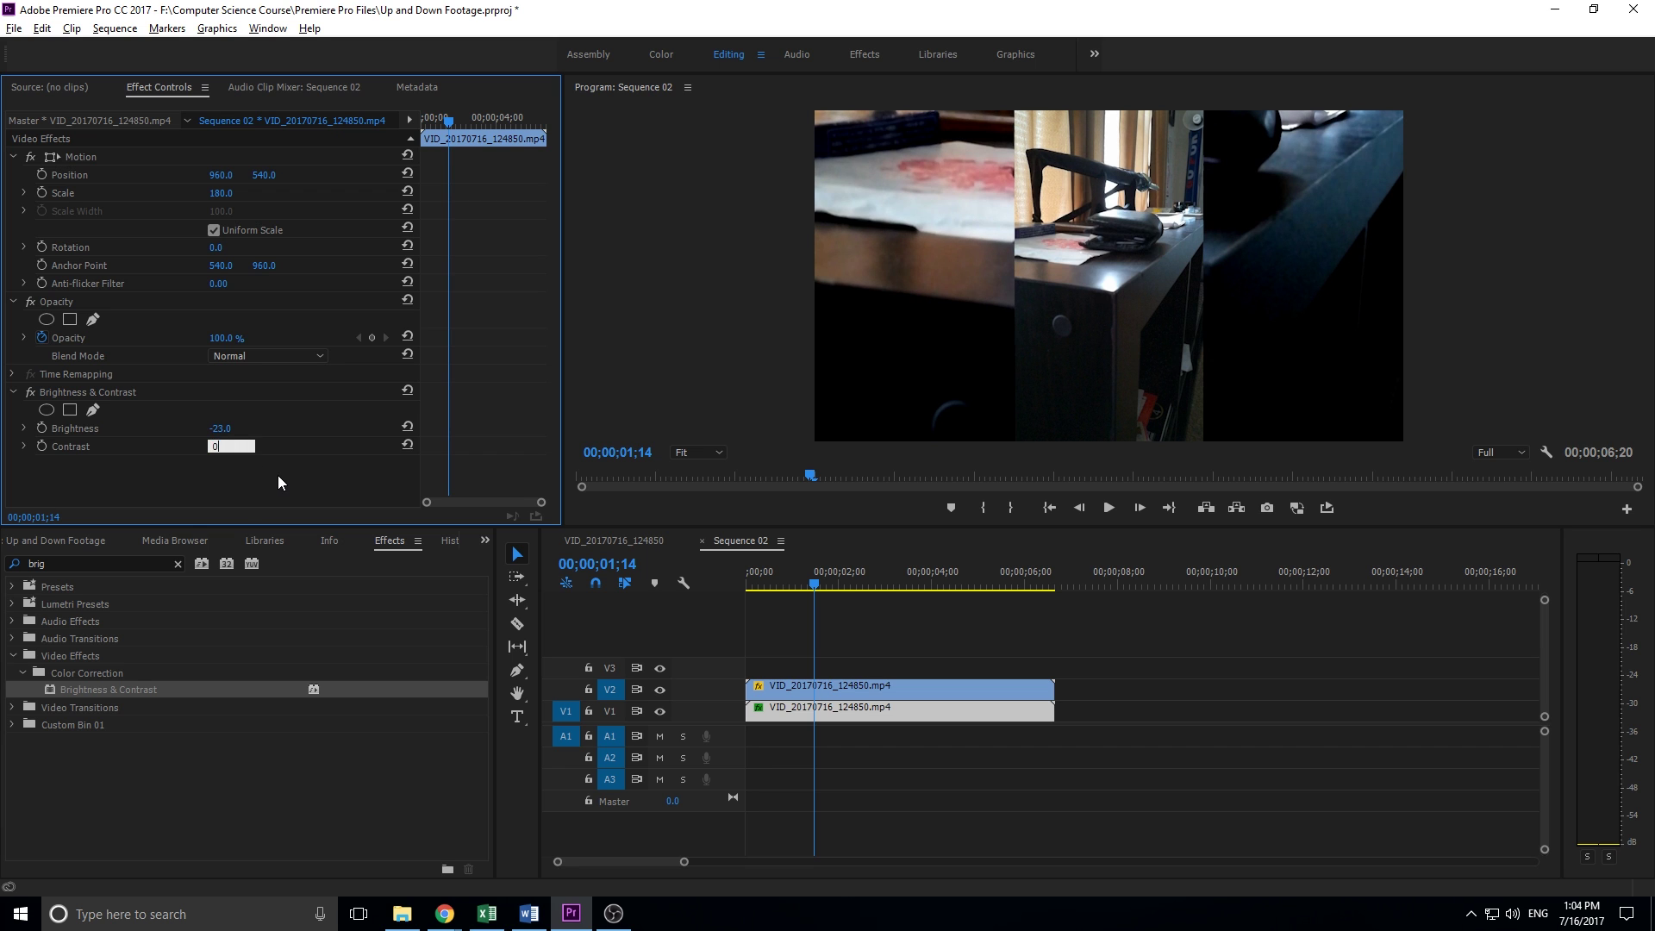
text(0)
key(Return)
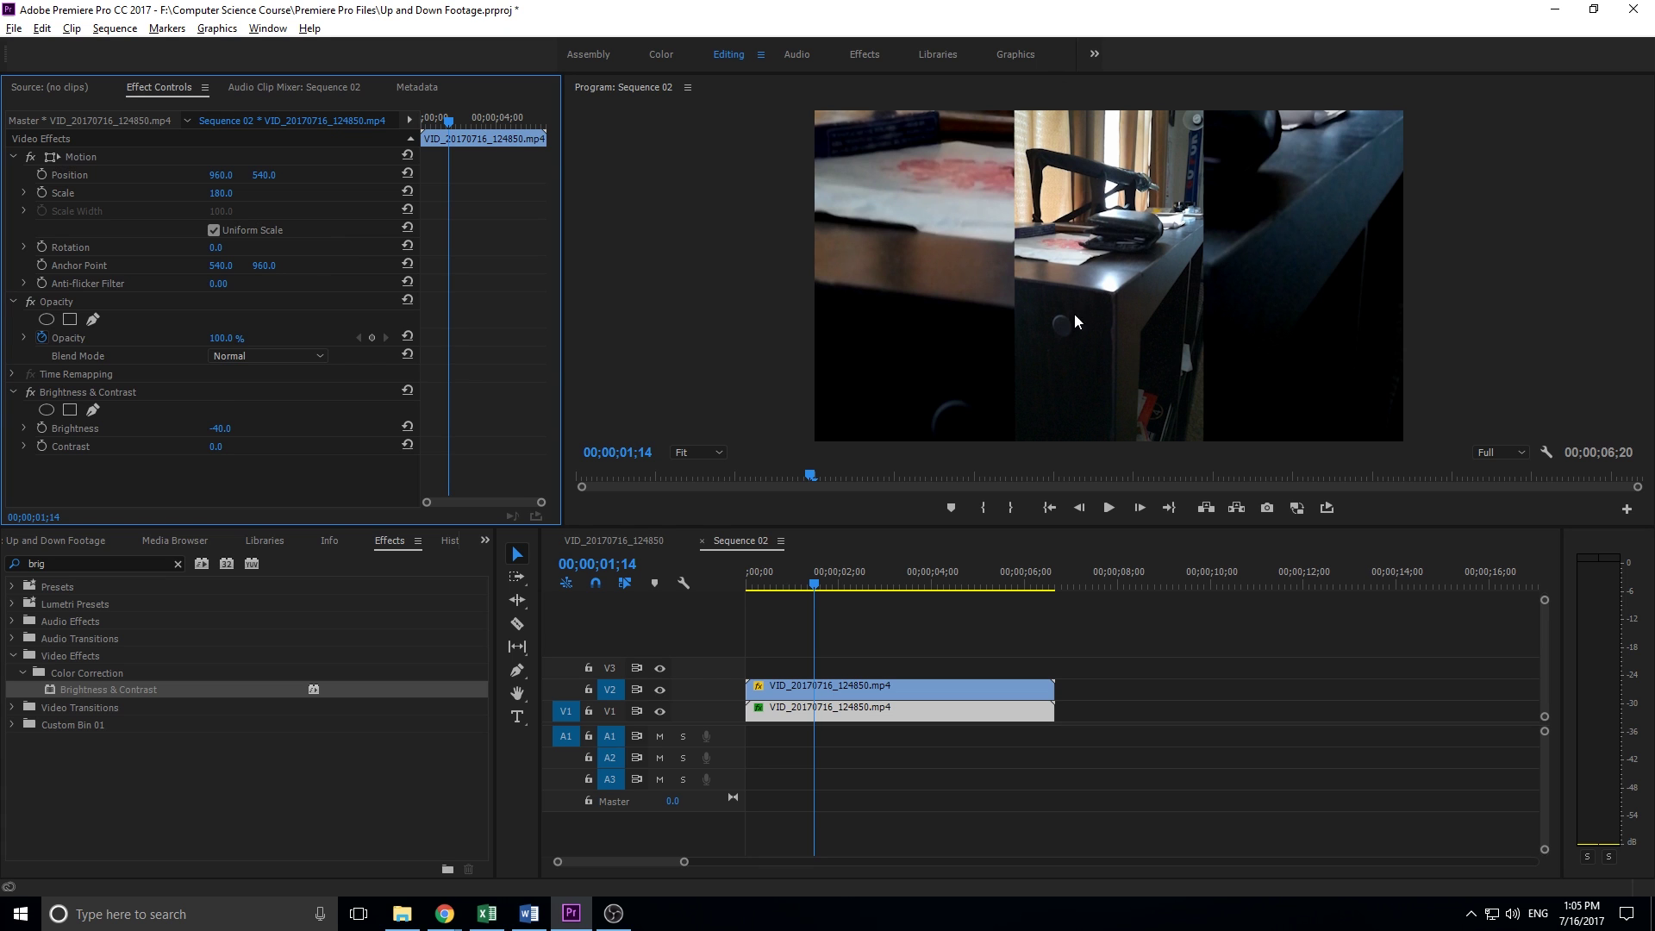
Find the Camera Blur video effect and apply it to the lower clip on V1.
click(78, 563)
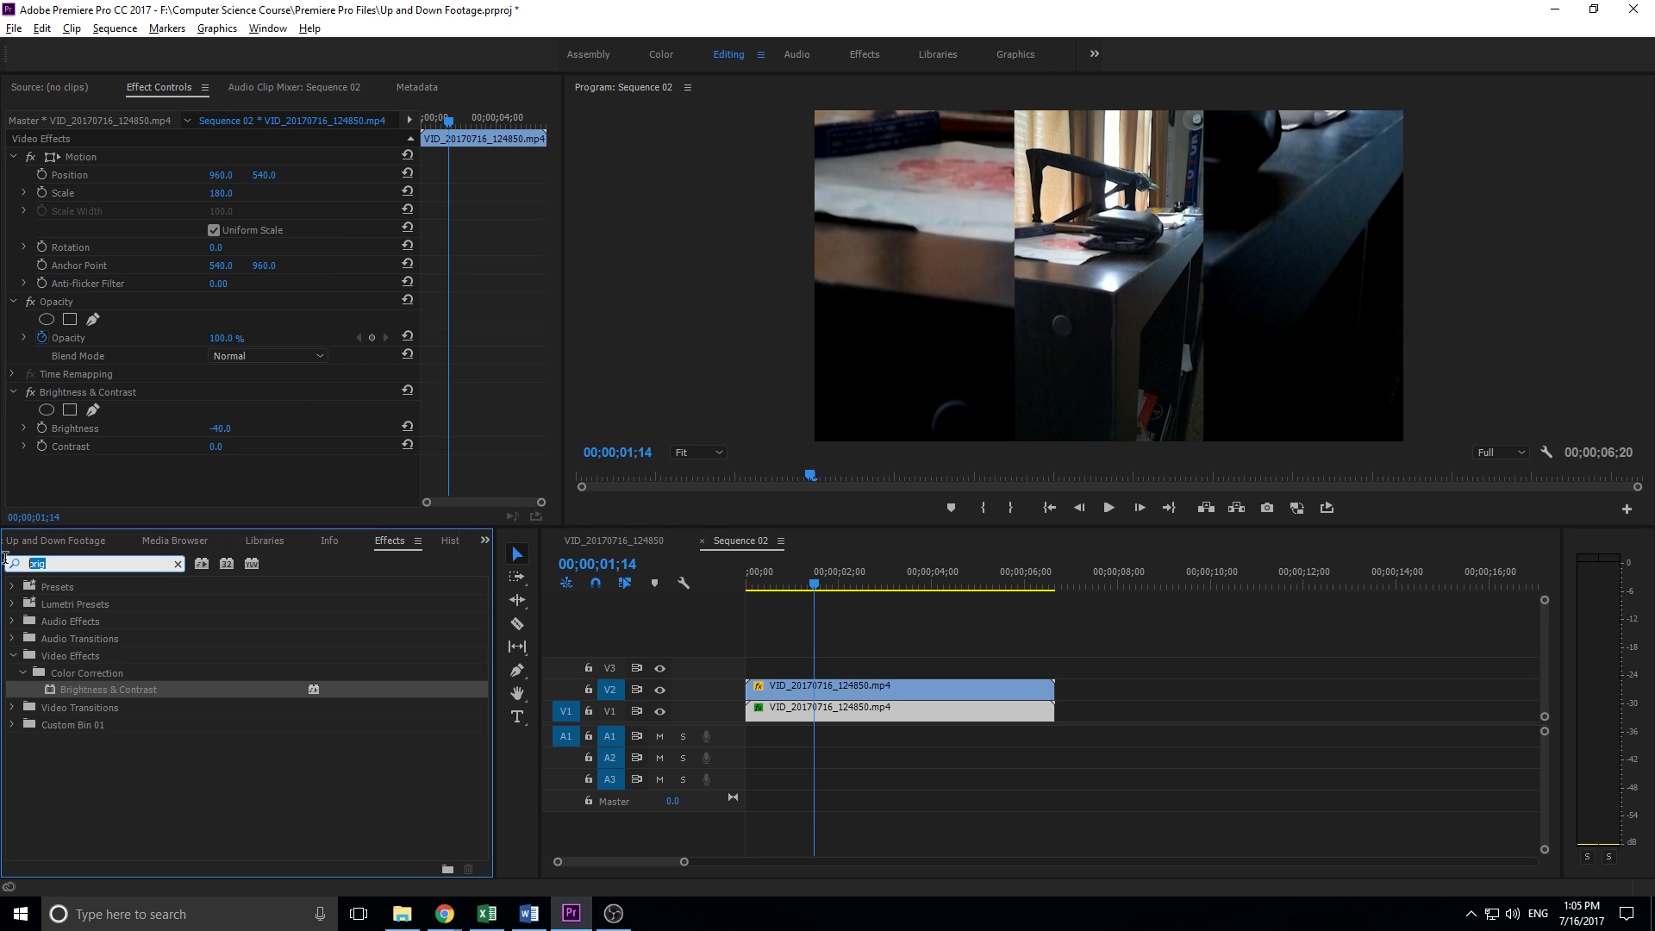
text(blur)
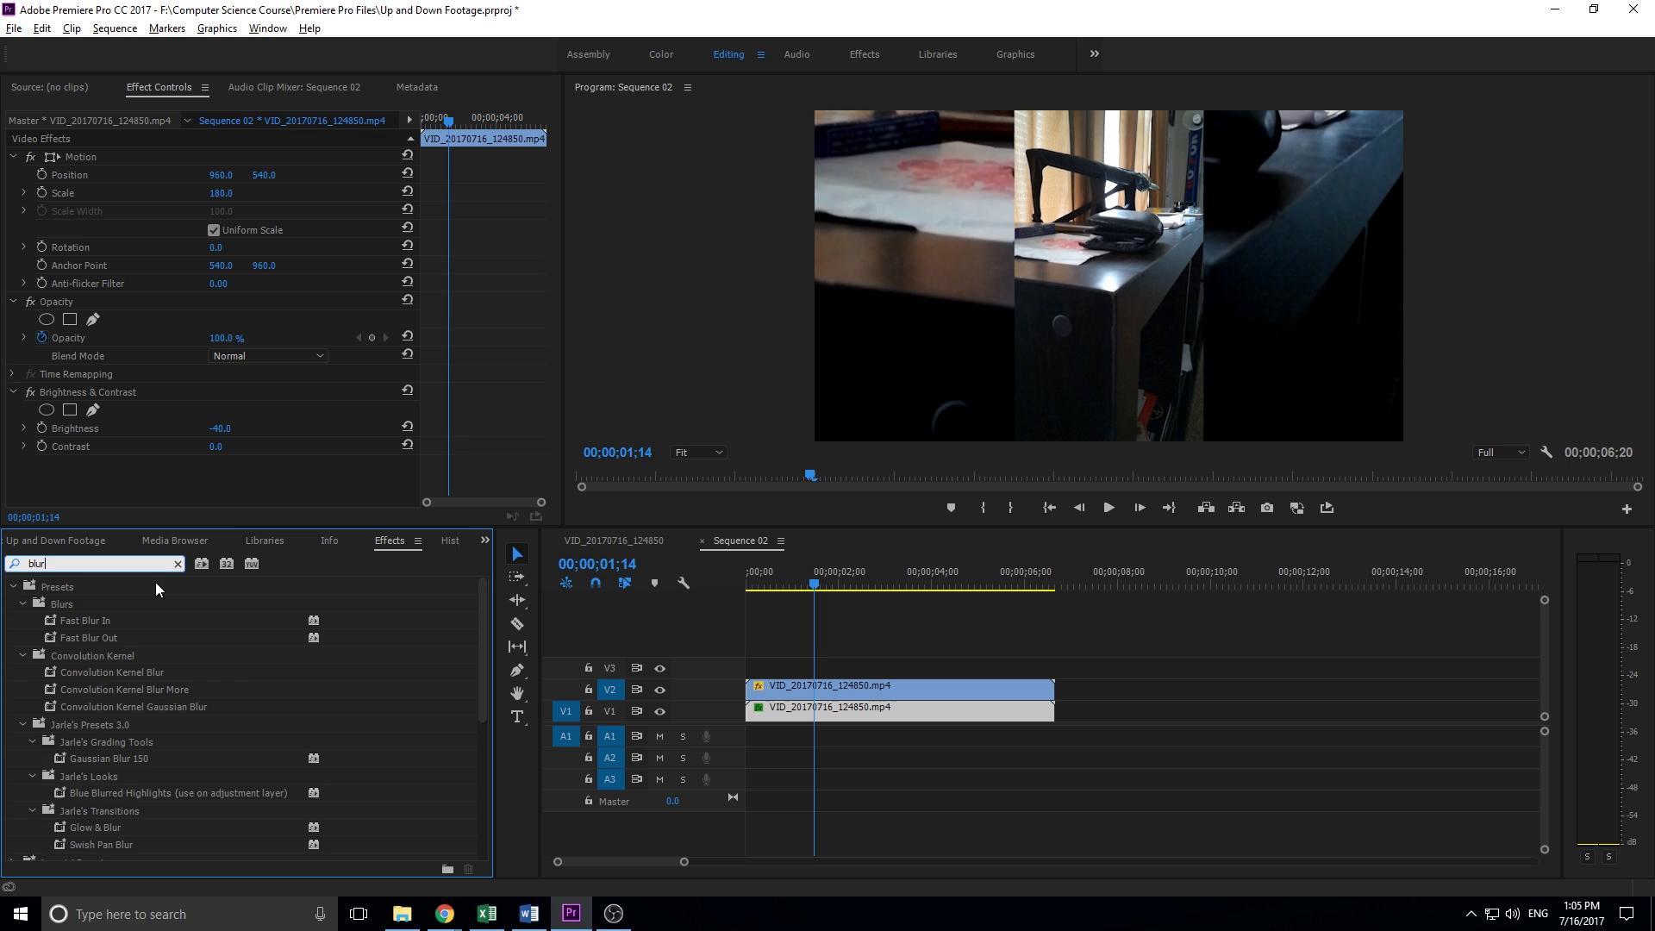
scroll(240, 665, down, 5)
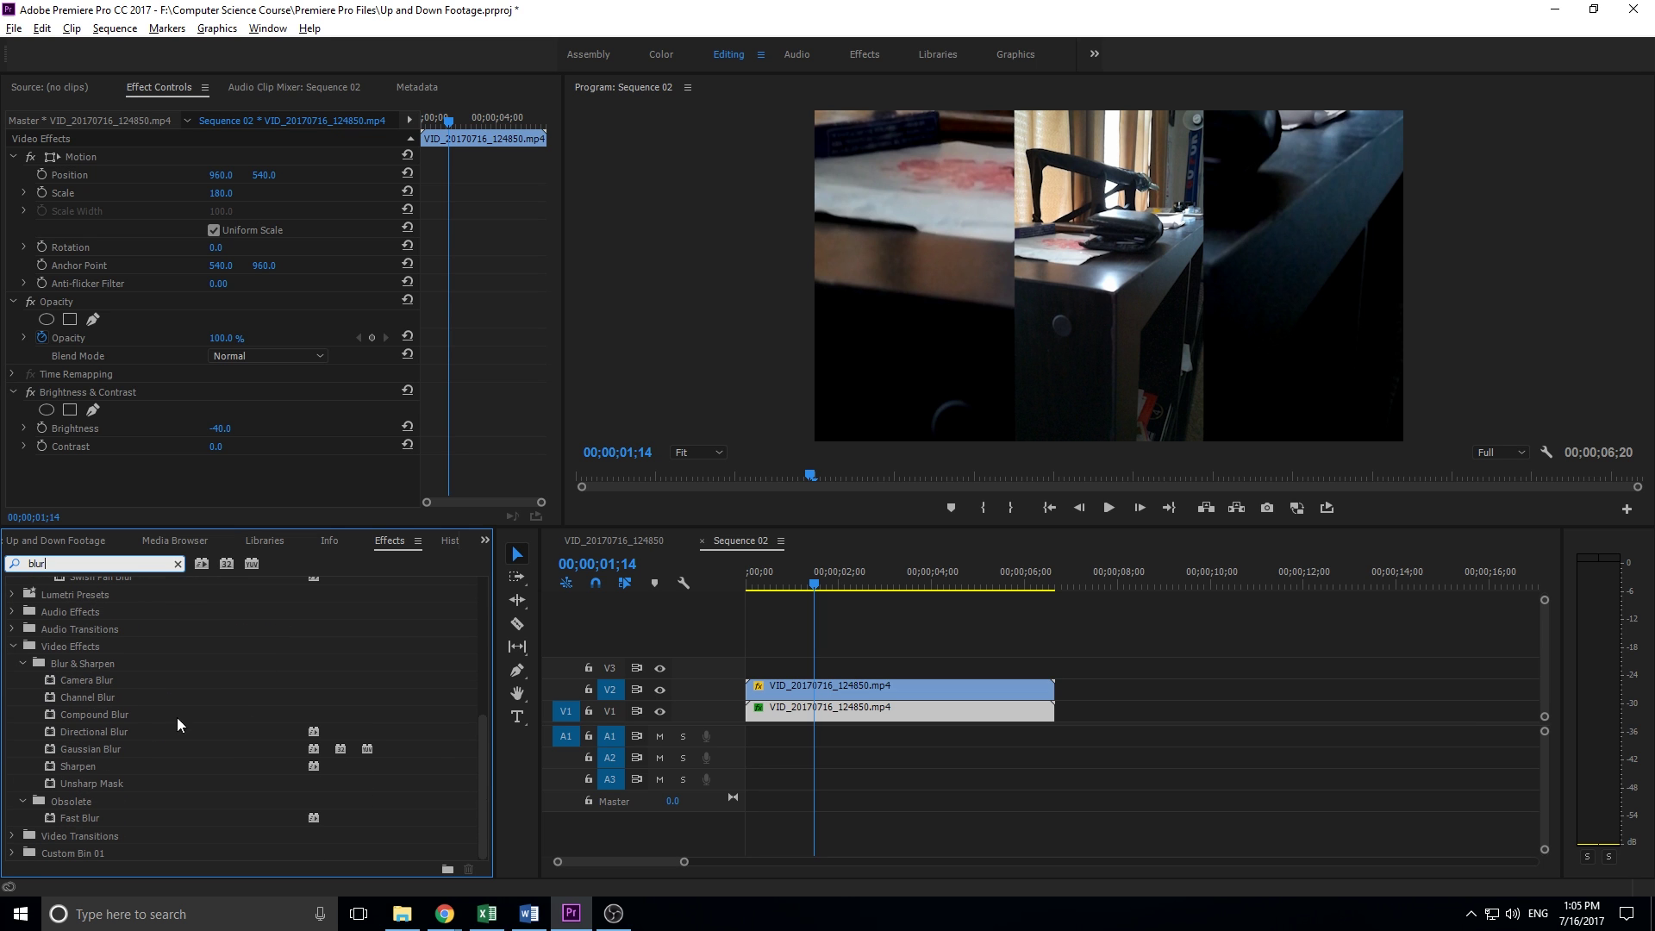
click(80, 679)
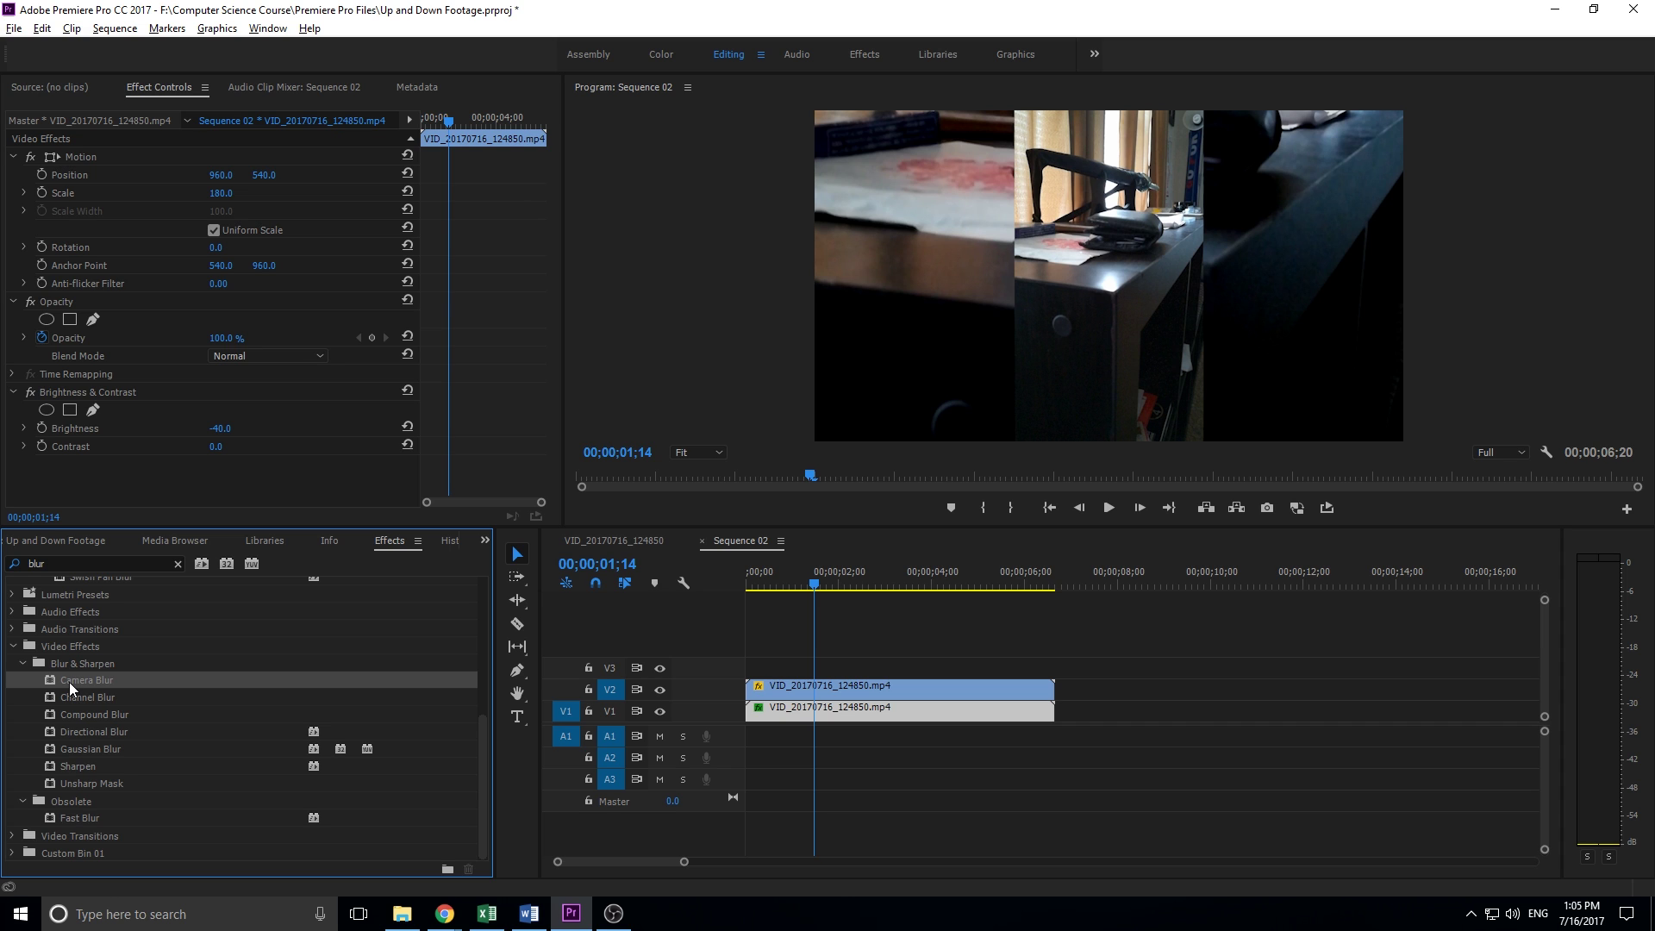
drag(69, 681, 908, 712)
Lower the Camera Blur's Percent Blur to 5 on the V1 background clip.
scroll(250, 461, down, 1)
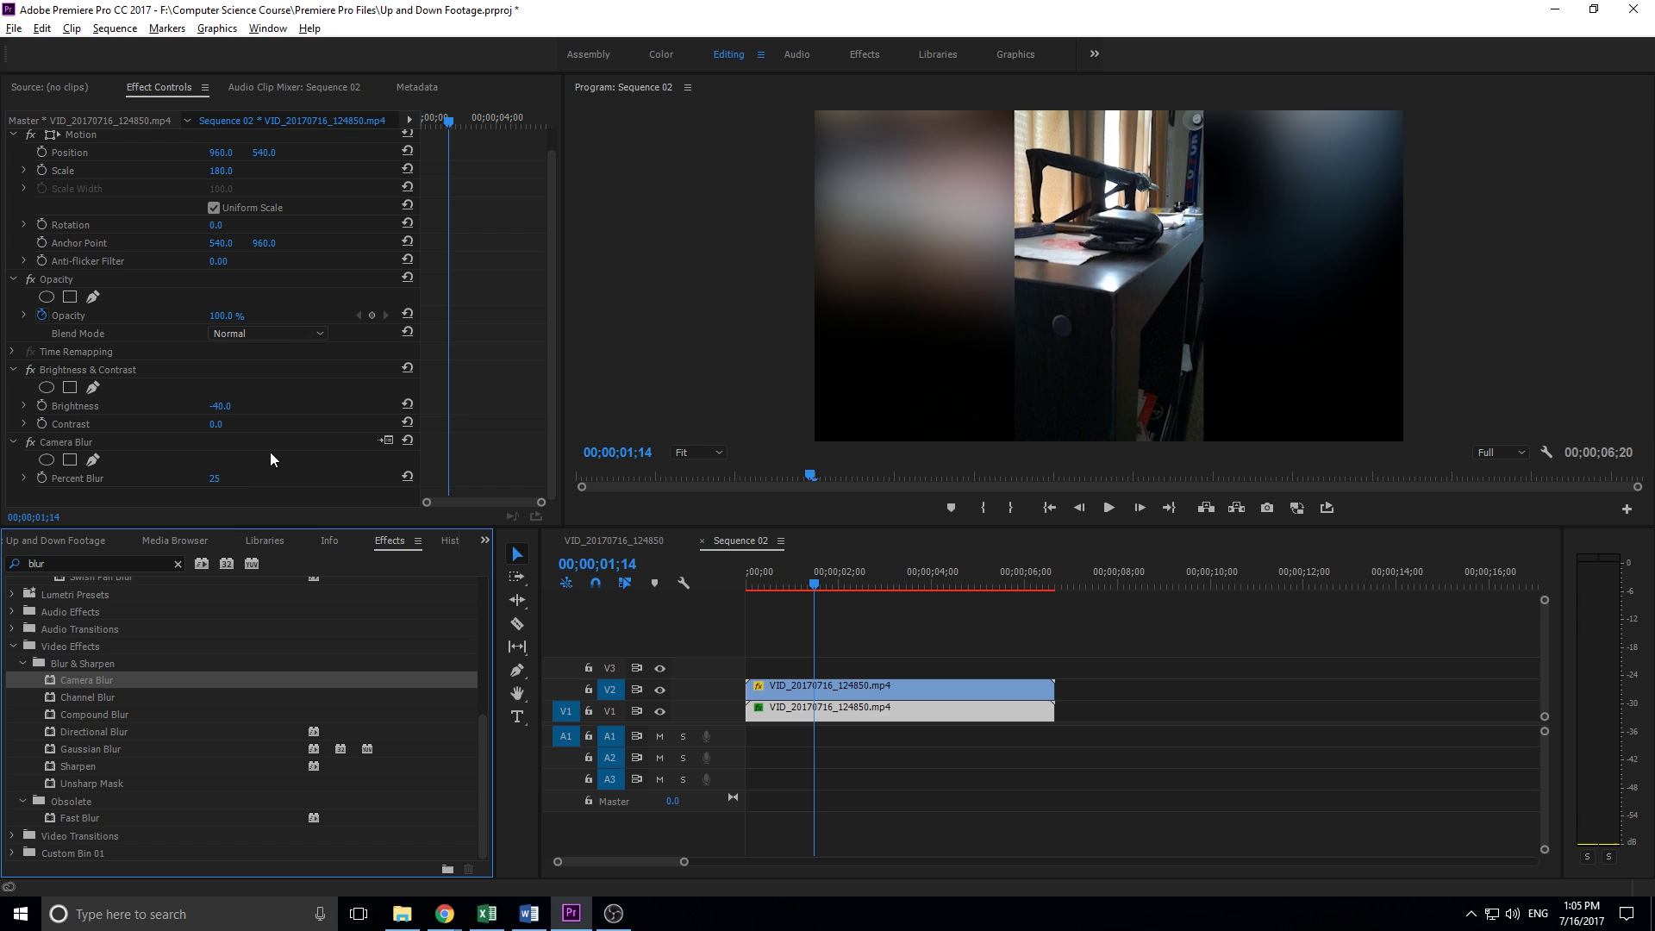
click(217, 478)
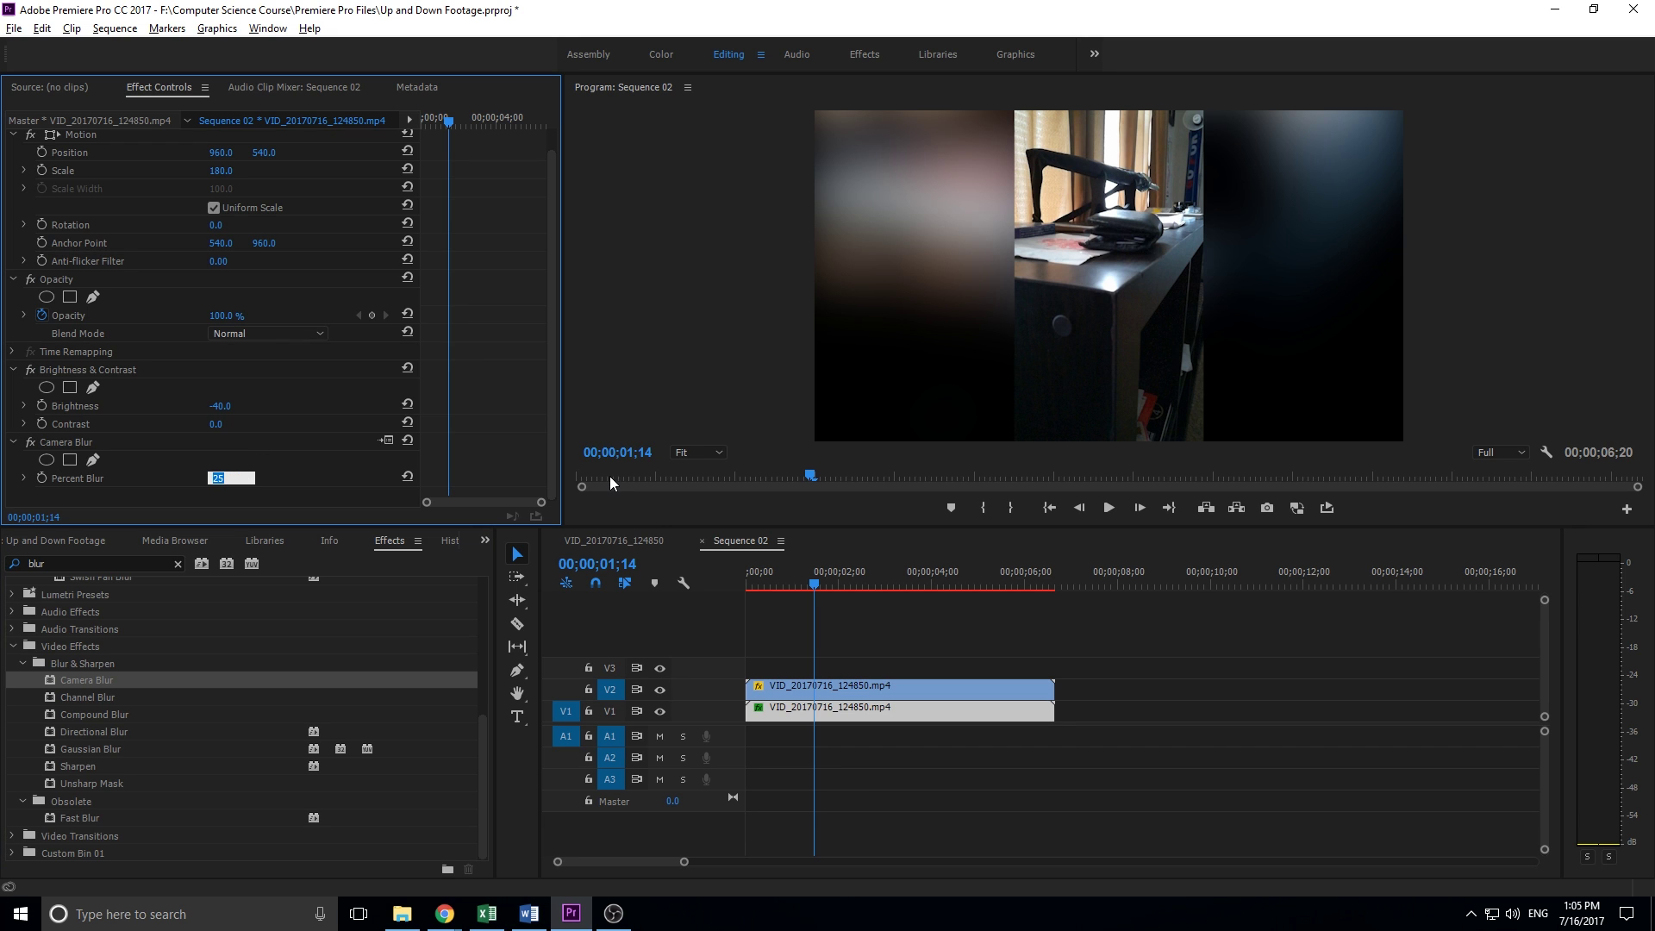
key(Down)
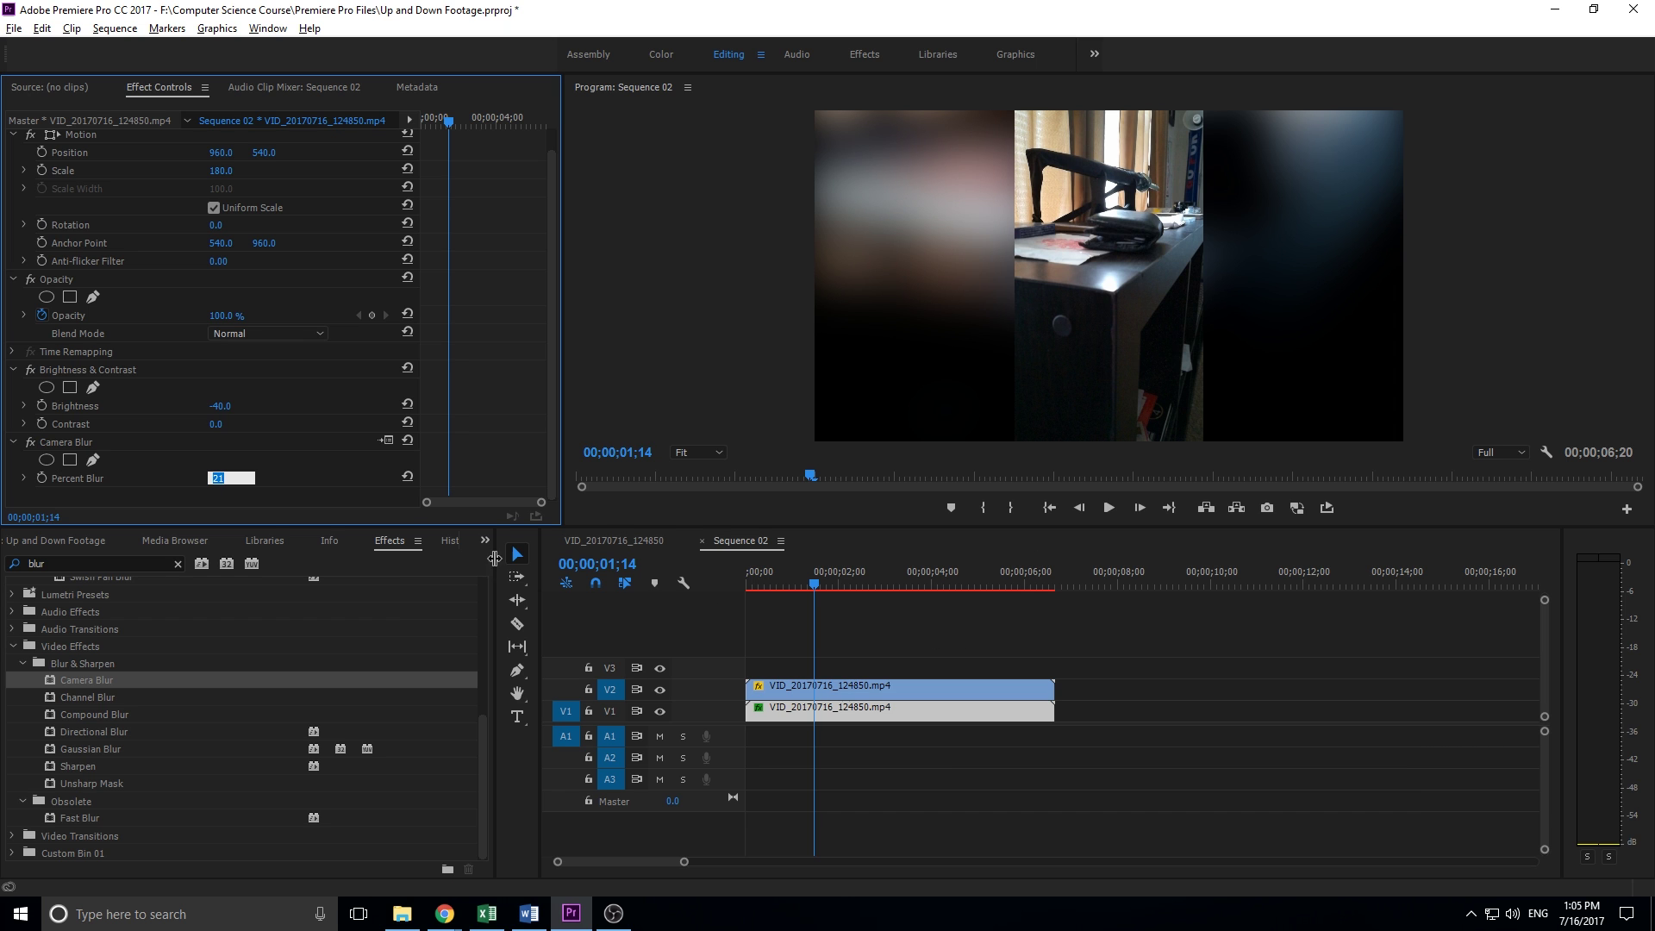
key(Down)
key(Down)
key(Down)
key(Down)
key(Down)
key(Down)
key(Down)
key(Down)
key(Down)
key(Down)
key(Down)
key(Down)
key(Down)
key(Down)
key(Down)
key(Down)
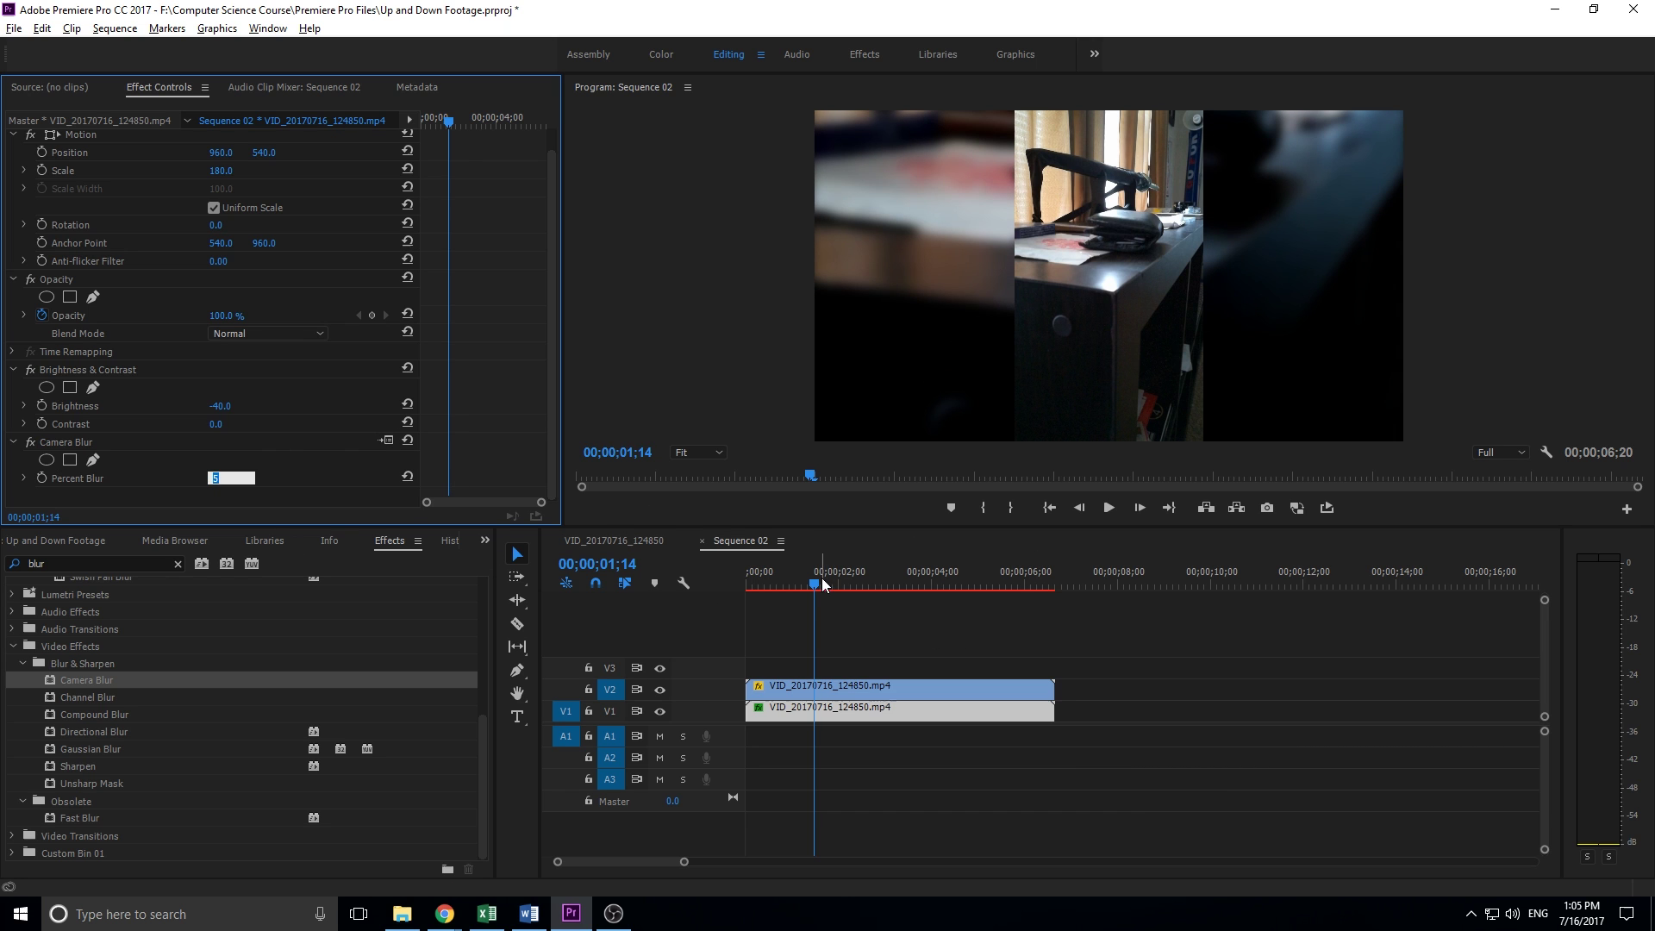
Play the sequence from its start to check the lightly blurred background.
drag(823, 583, 748, 586)
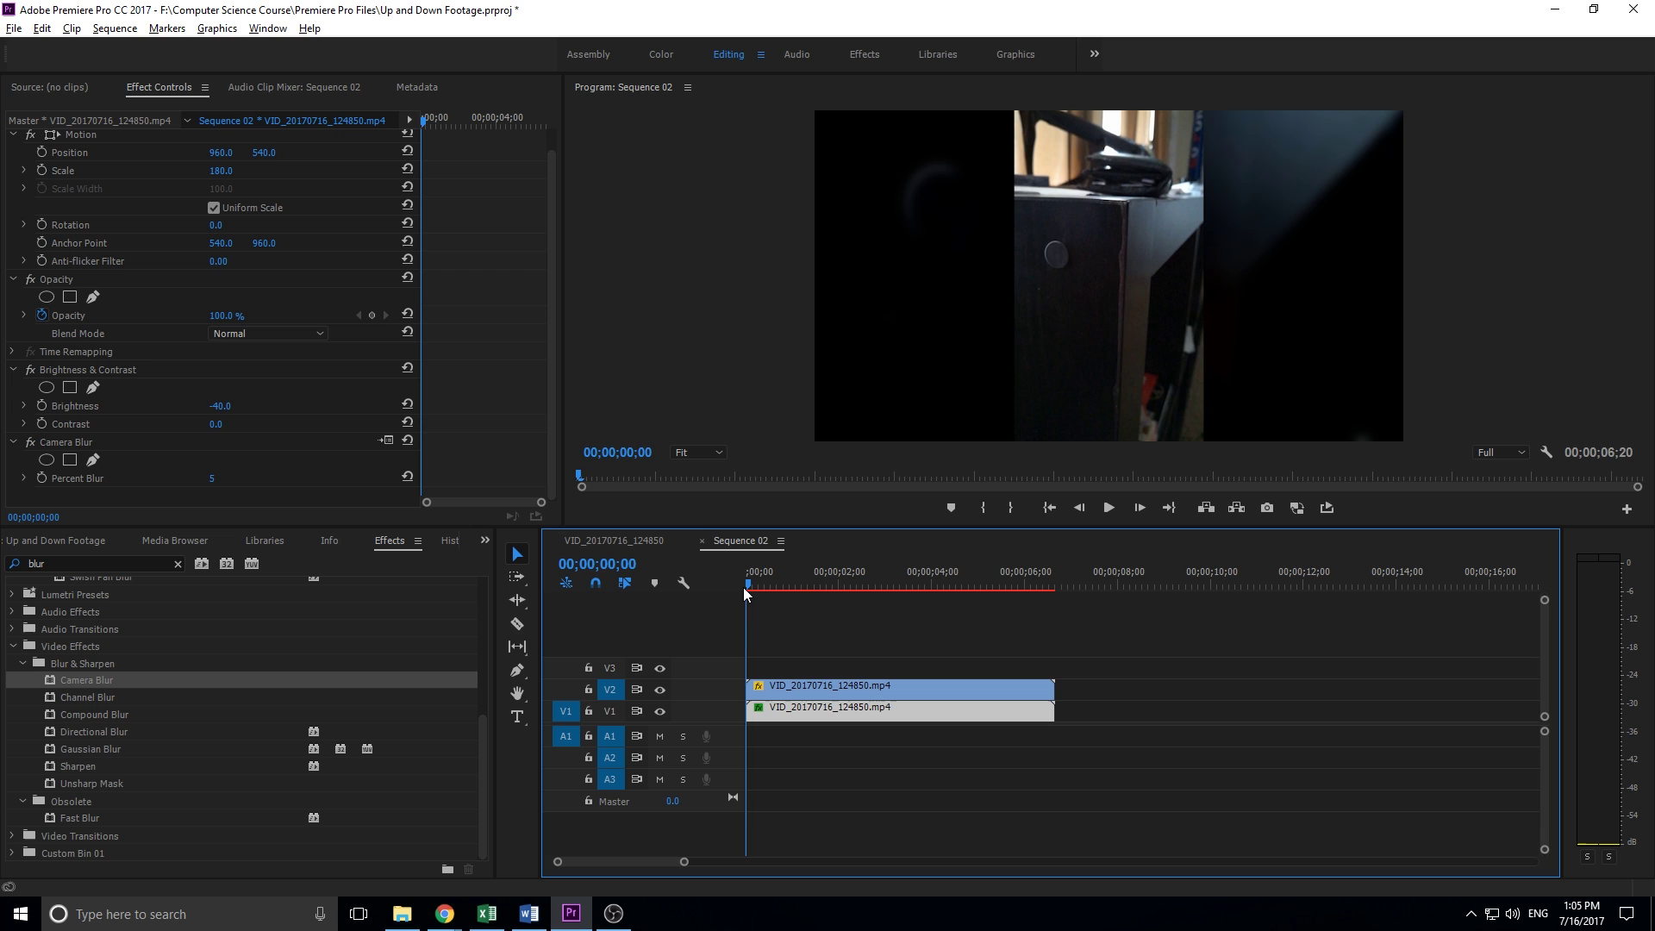
key(space)
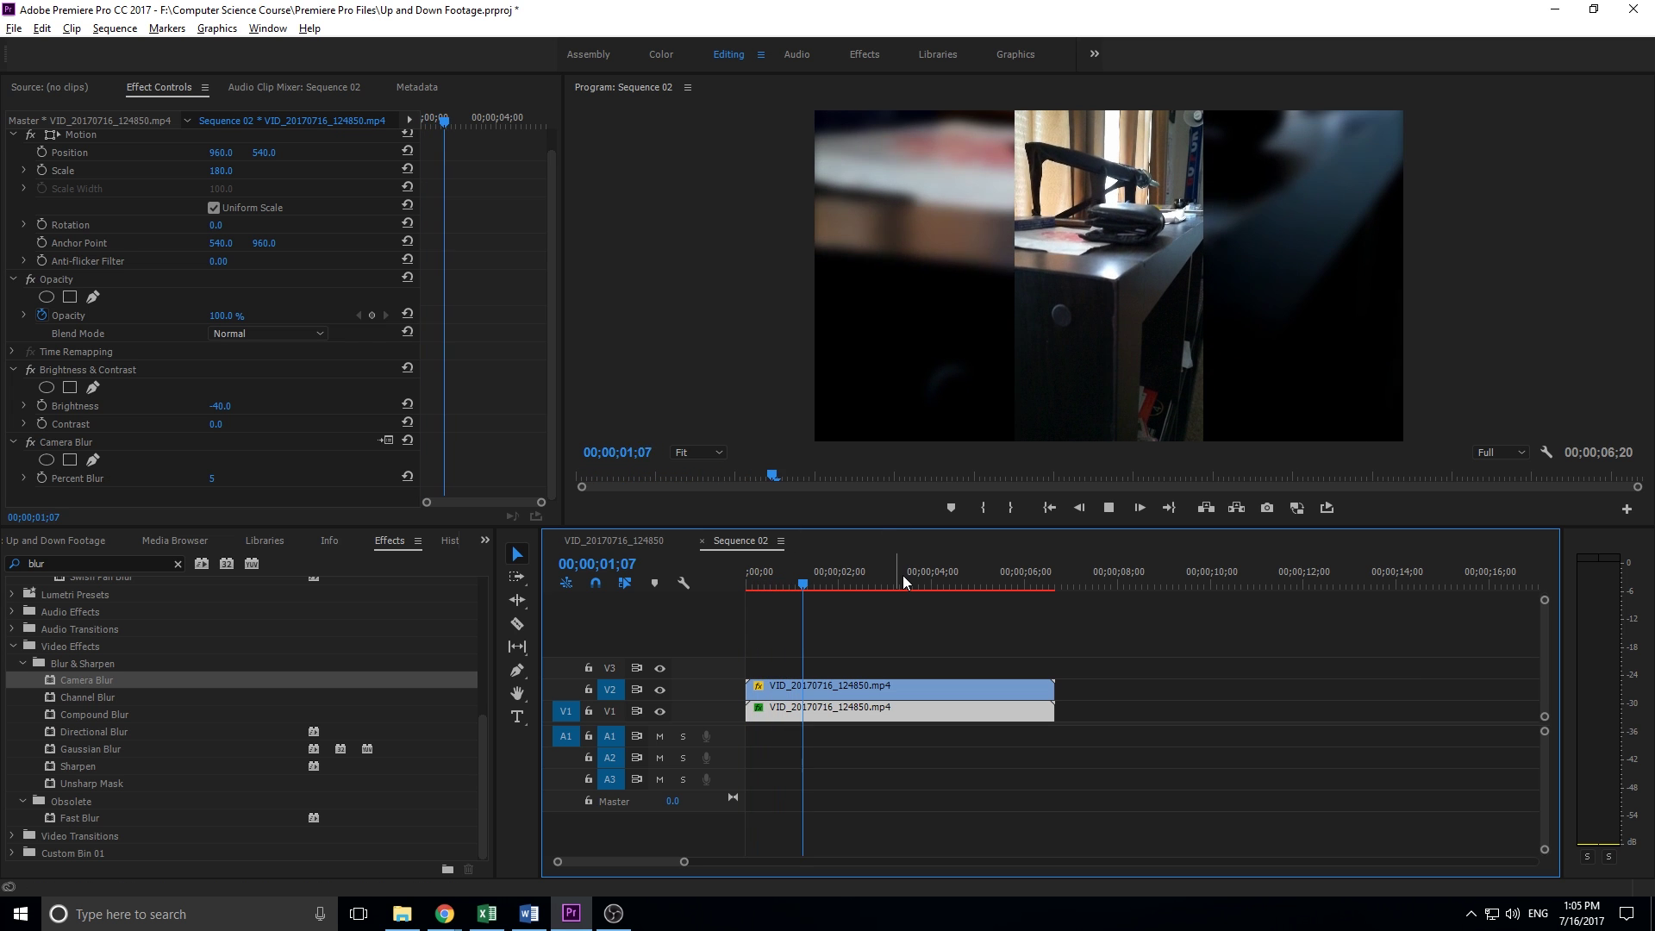
key(space)
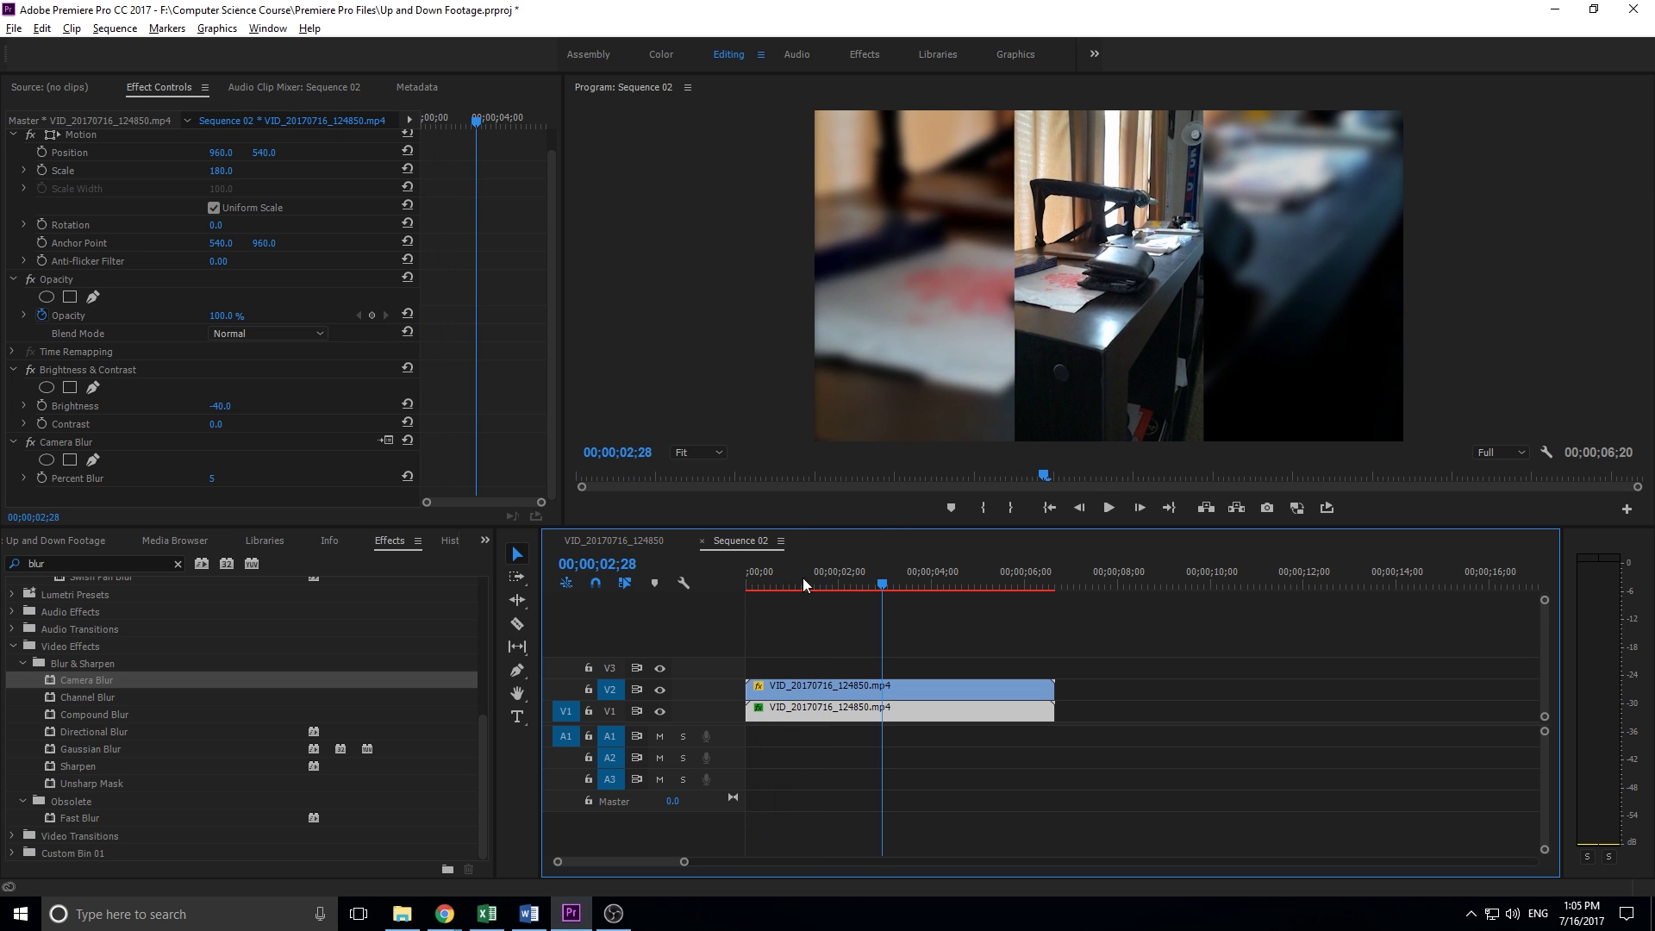
Raise the V1 clip's Percent Blur to 21 and preview the sequence again from the start.
drag(223, 480, 243, 486)
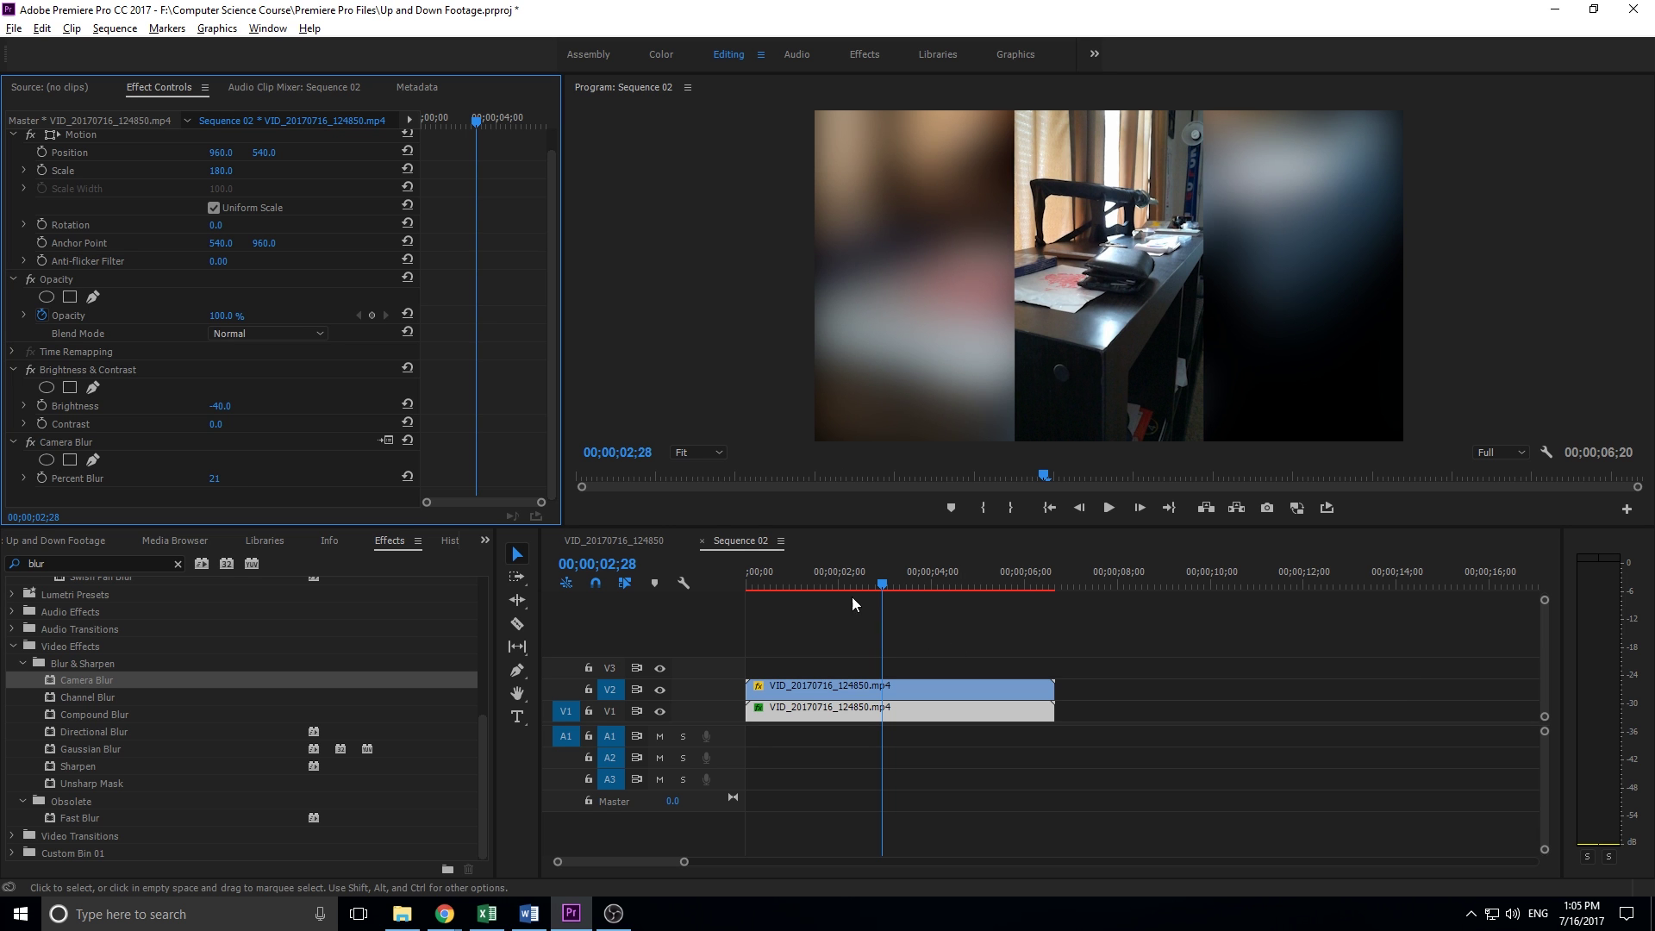
click(729, 566)
key(Home)
key(space)
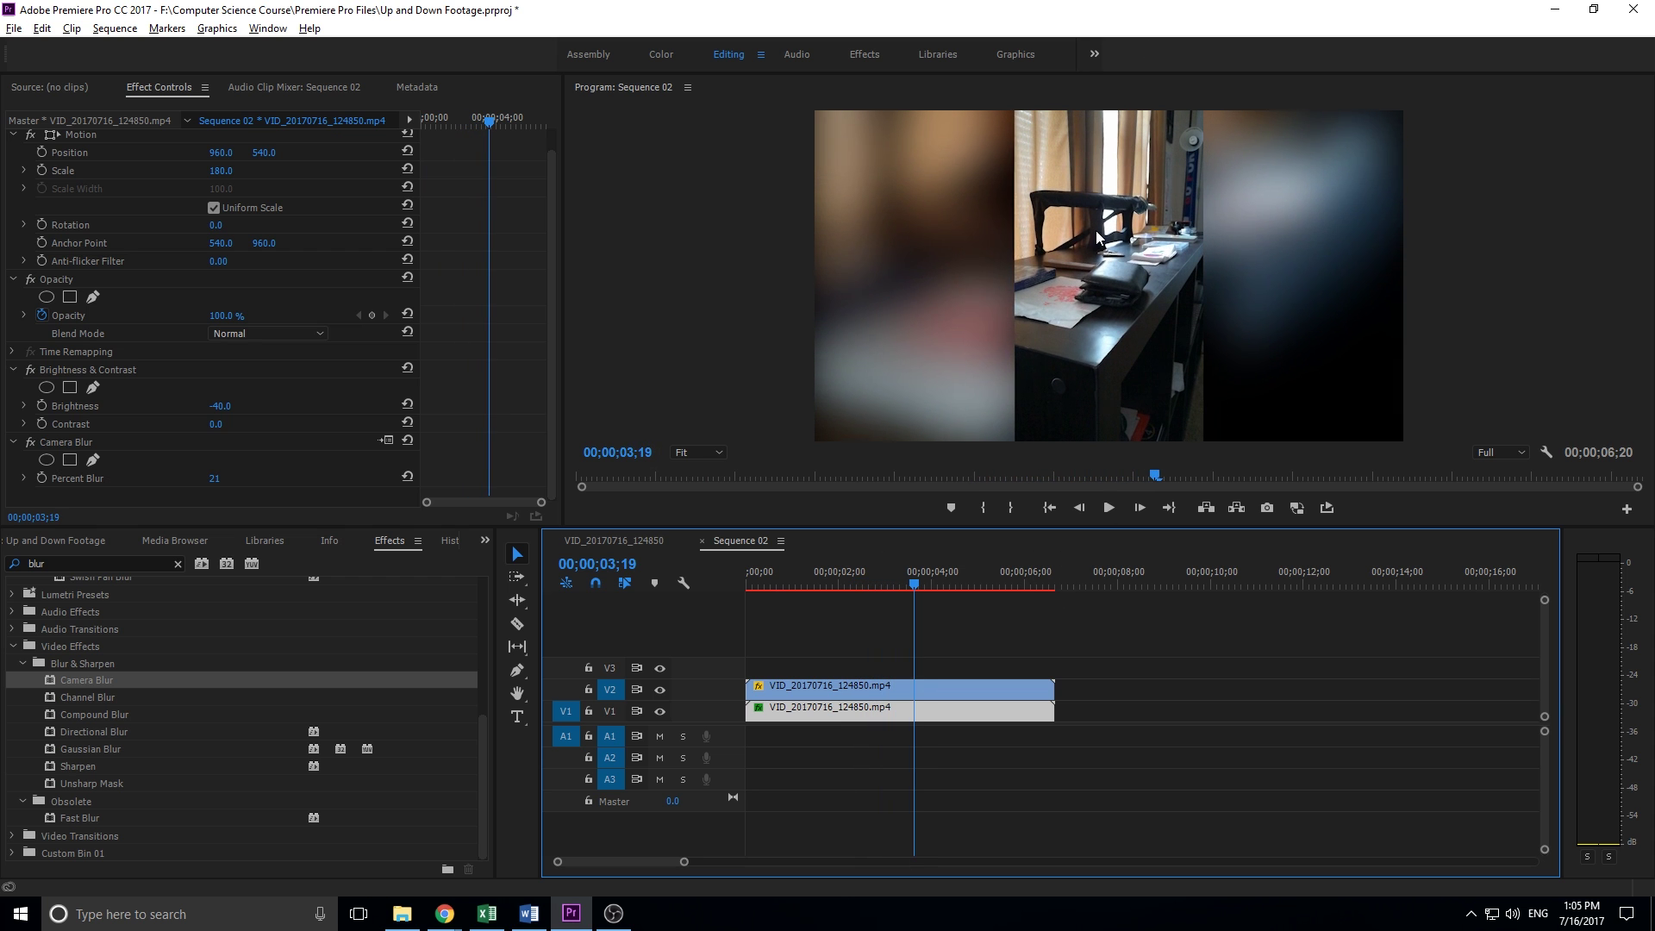
key(space)
key(space)
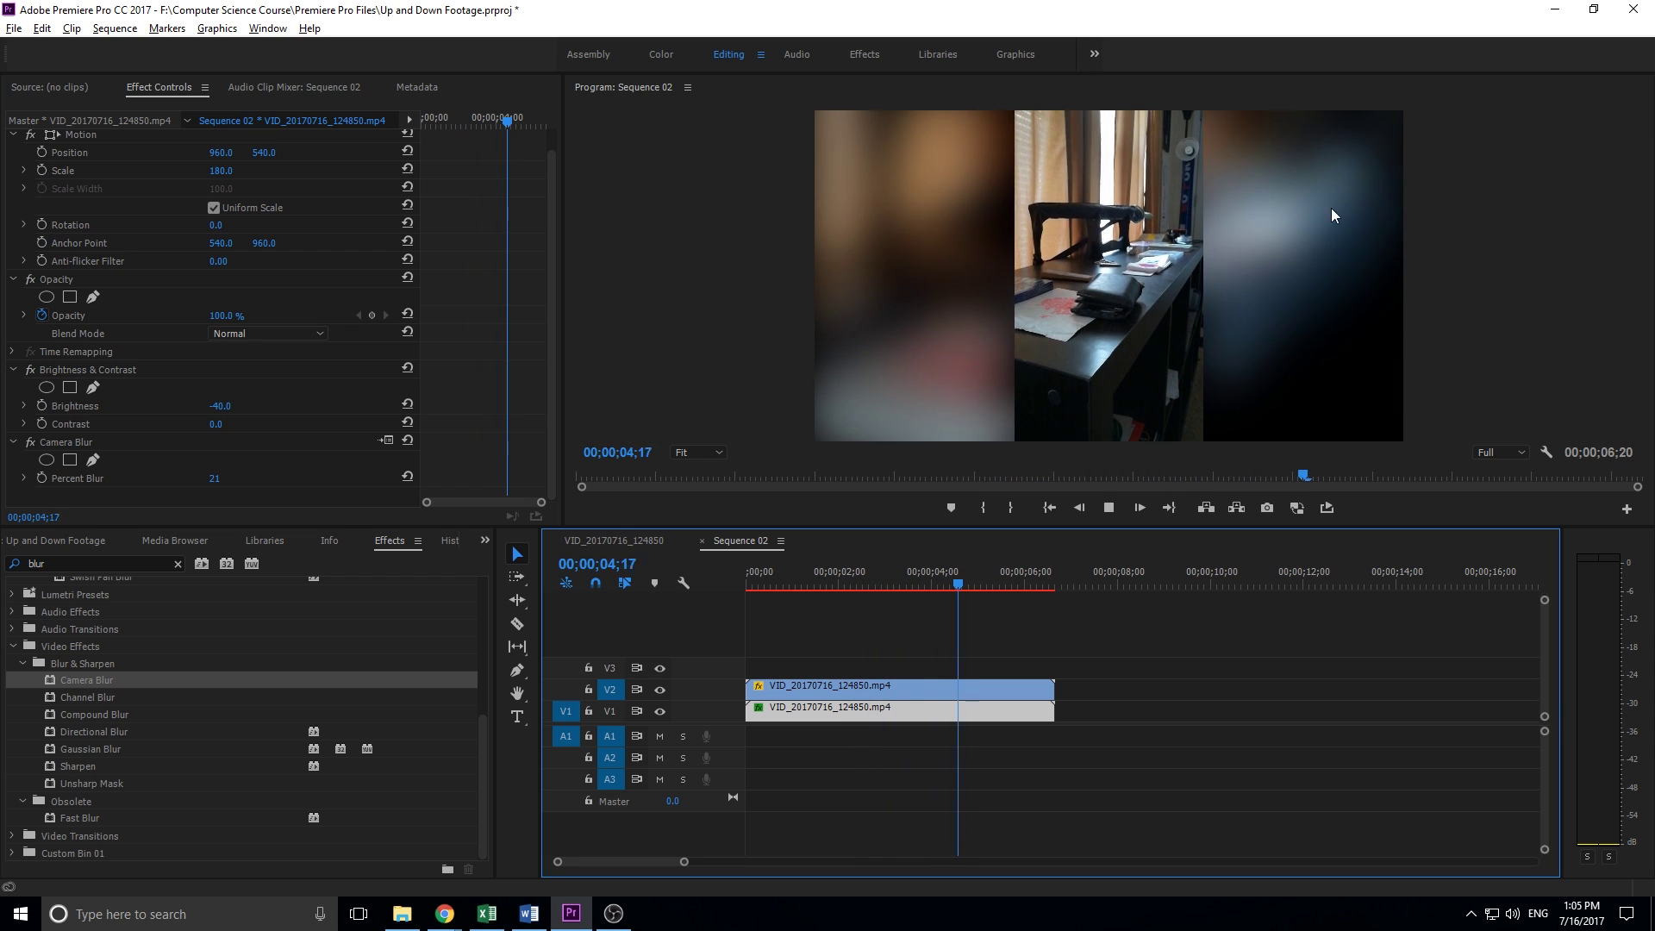
key(space)
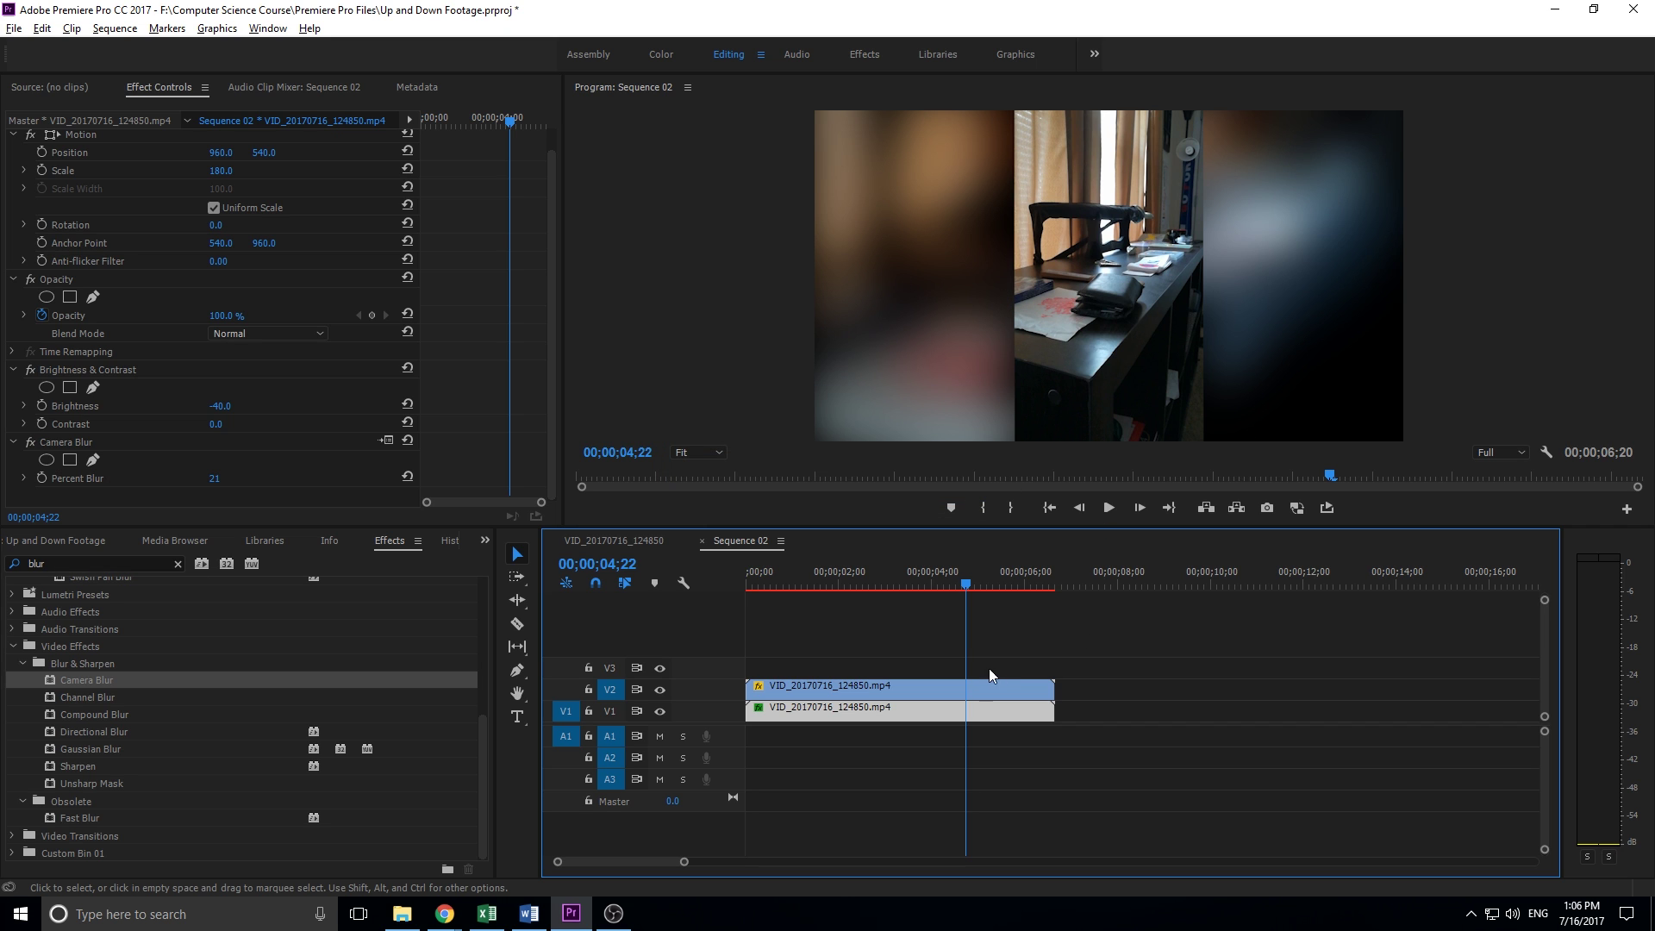
click(825, 691)
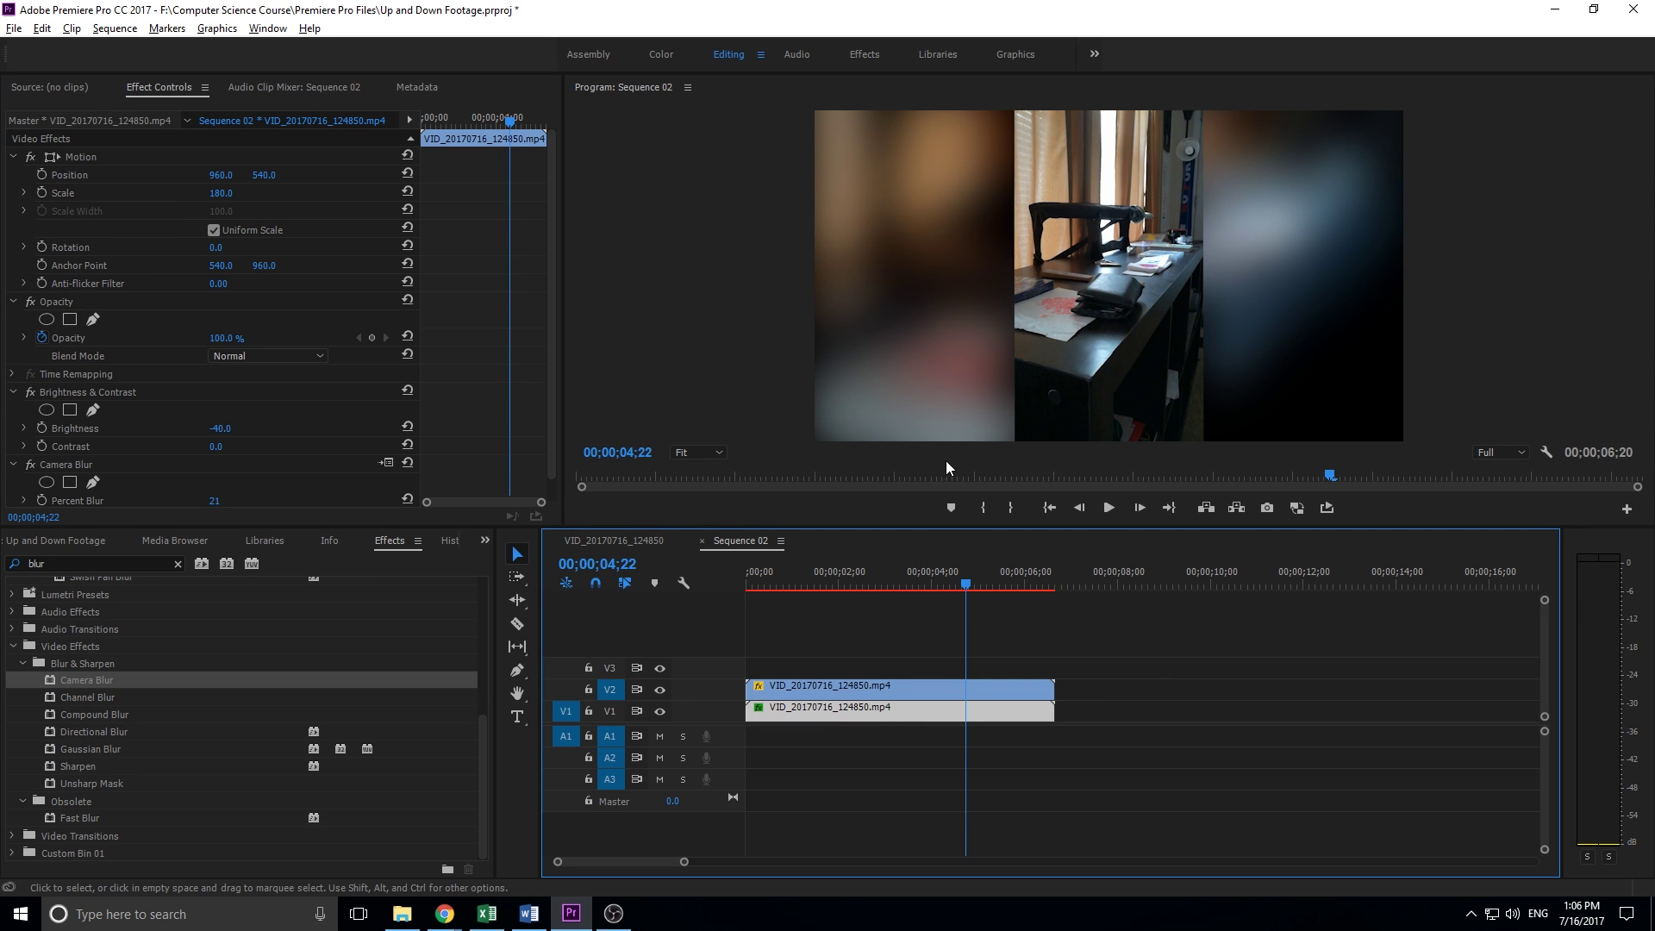